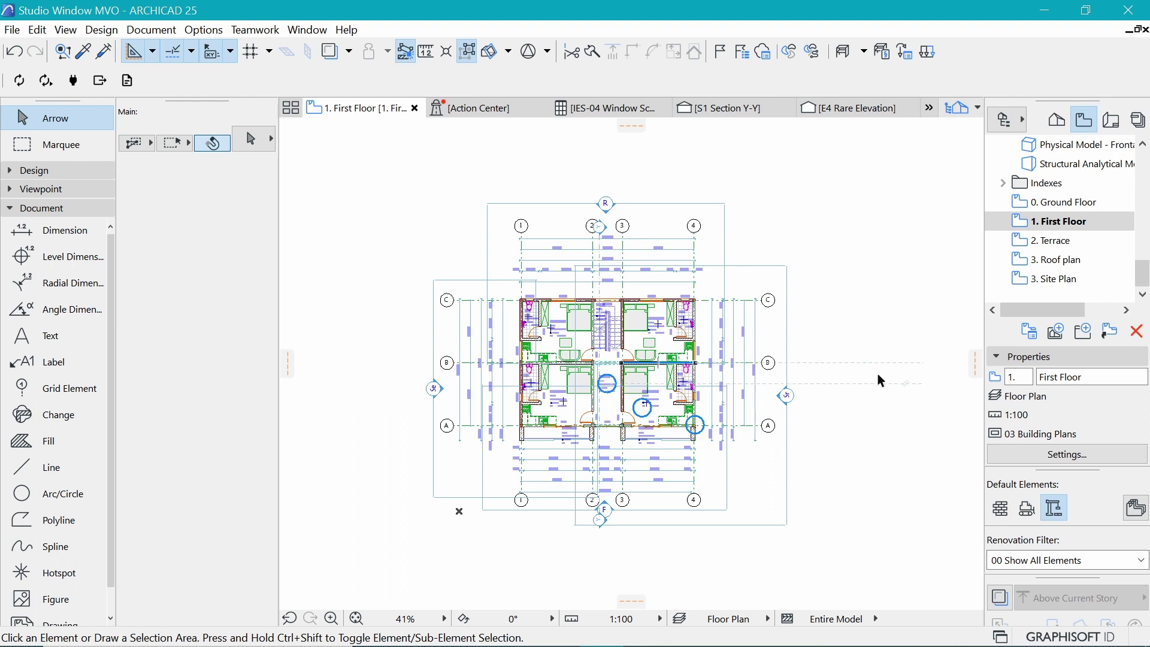
Look over the Project Map, then select the story views in the saved views list.
left_click(1057, 121)
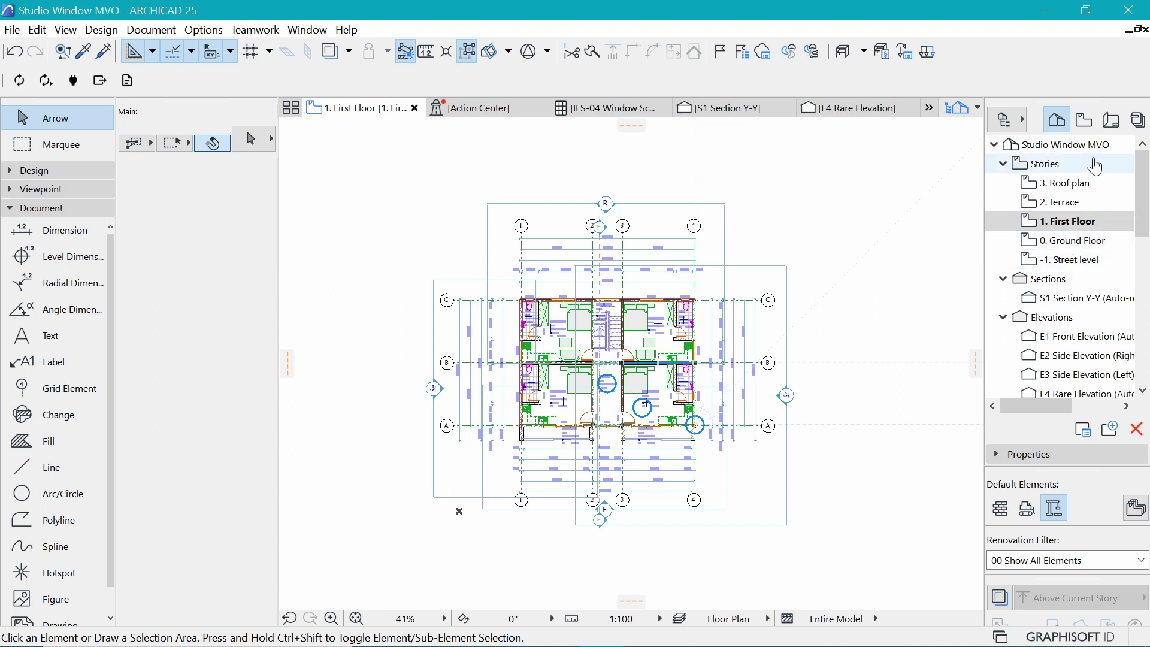
left_click(1085, 123)
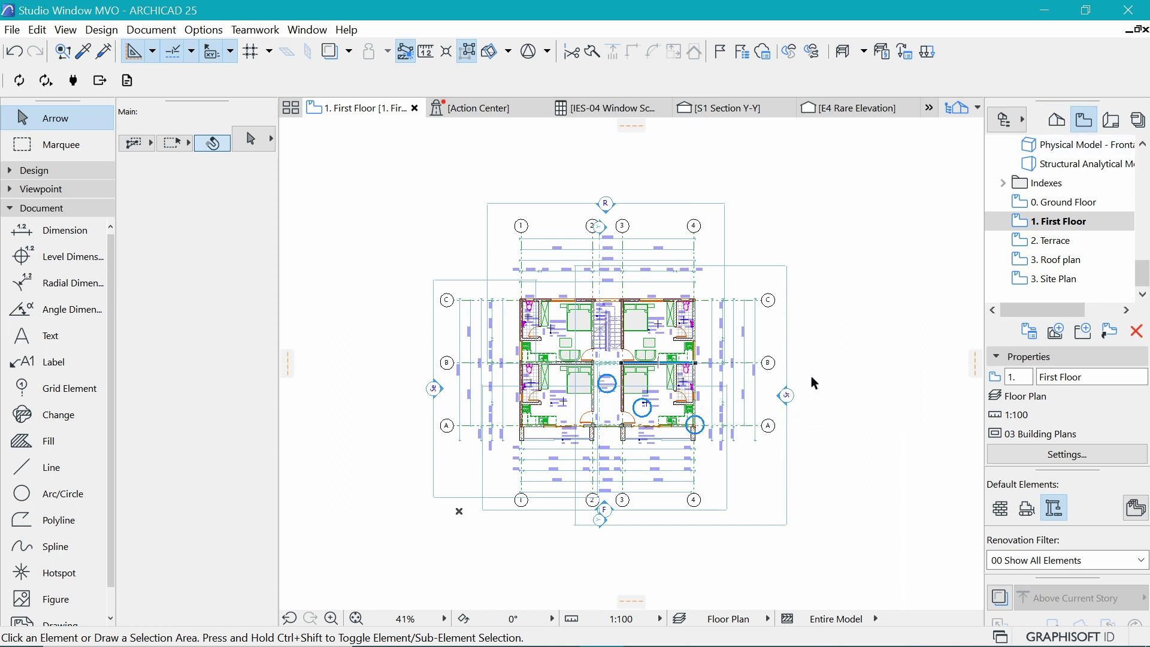
left_click(1058, 202)
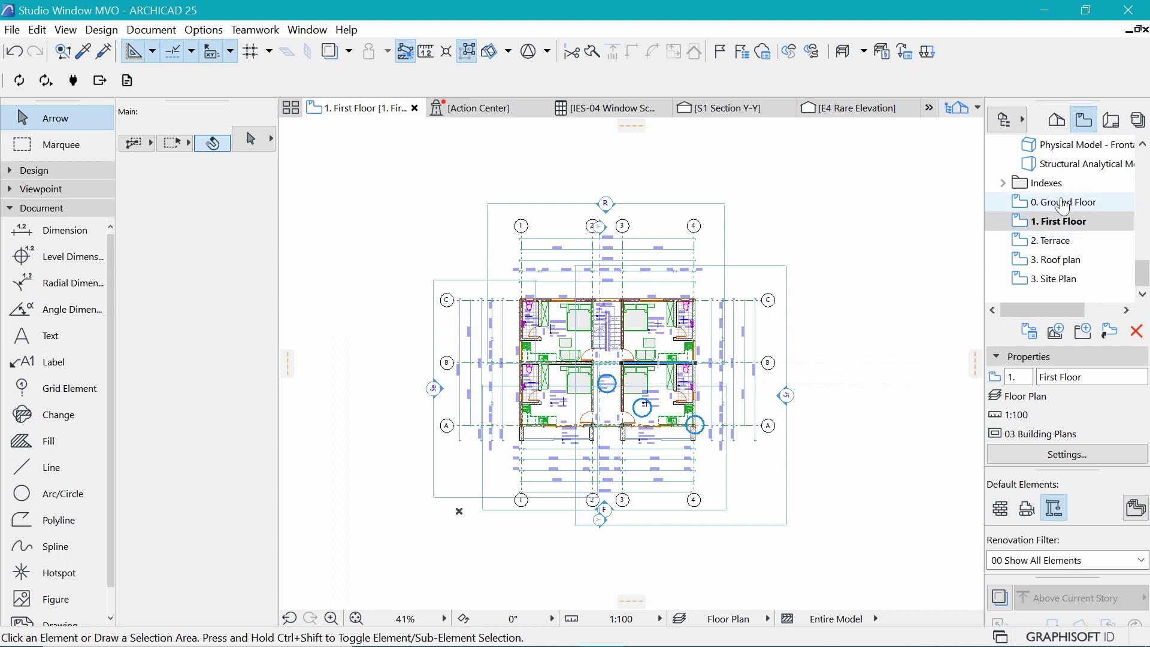
left_click(1046, 240)
left_click(1055, 259)
left_click(1064, 287)
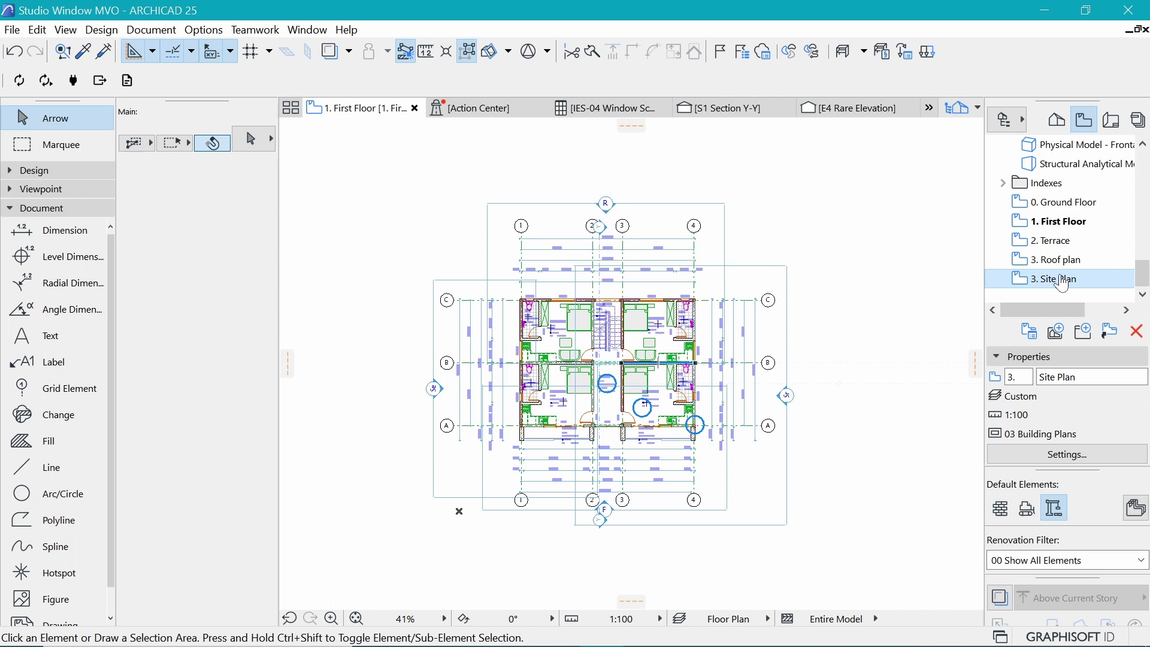
Open the 3. Roof plan view, then the 3. Site Plan view at 1:100.
left_click(1070, 267)
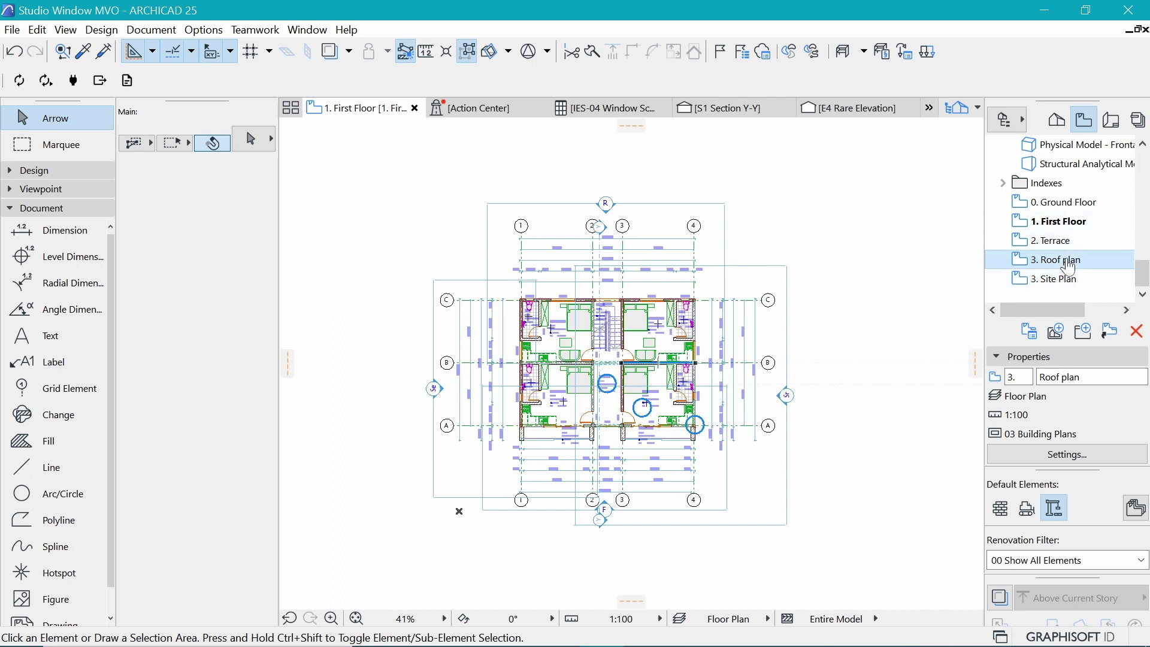
double_click(1070, 263)
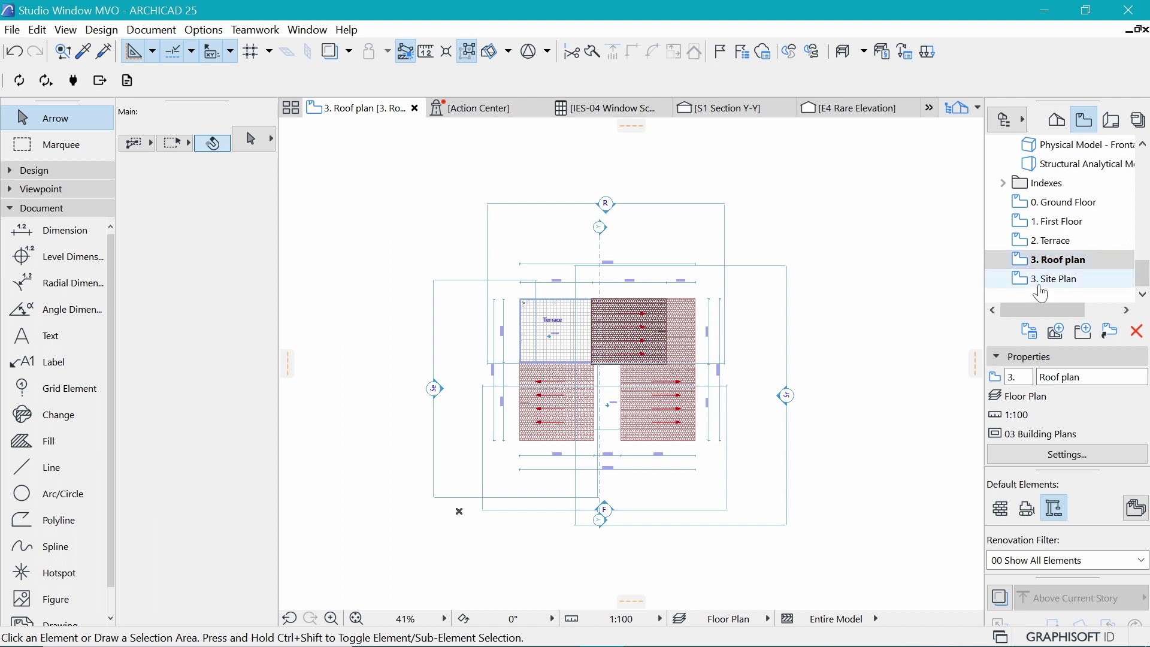
double_click(1046, 280)
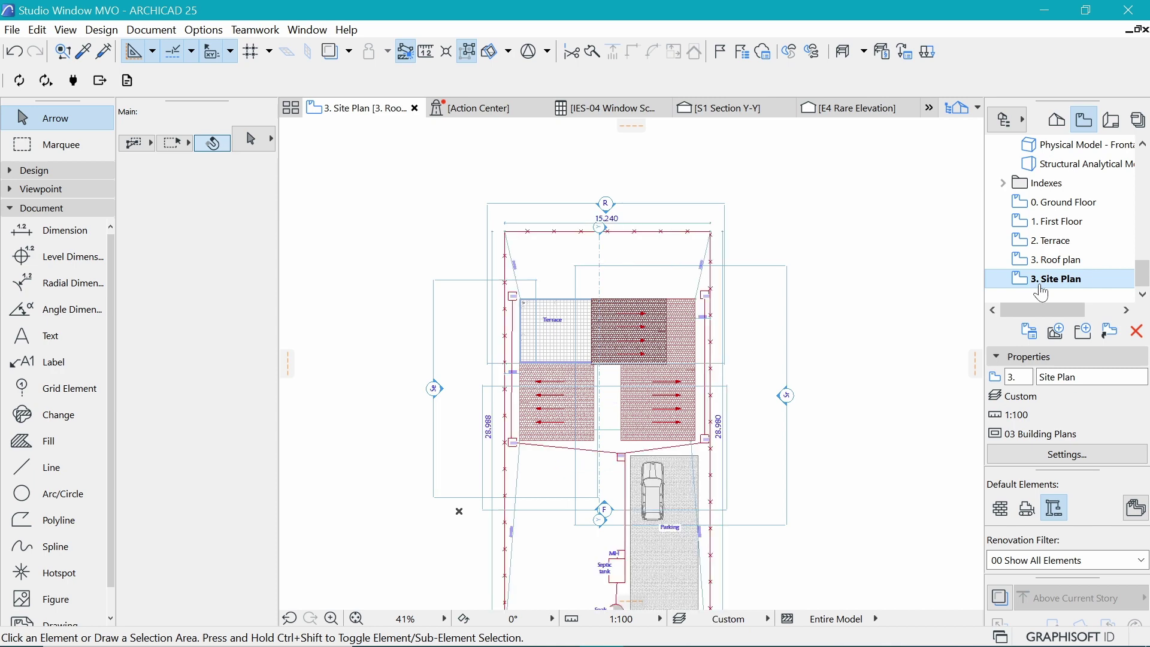
scroll(659, 197, "down", 1)
scroll(634, 332, "up", 1)
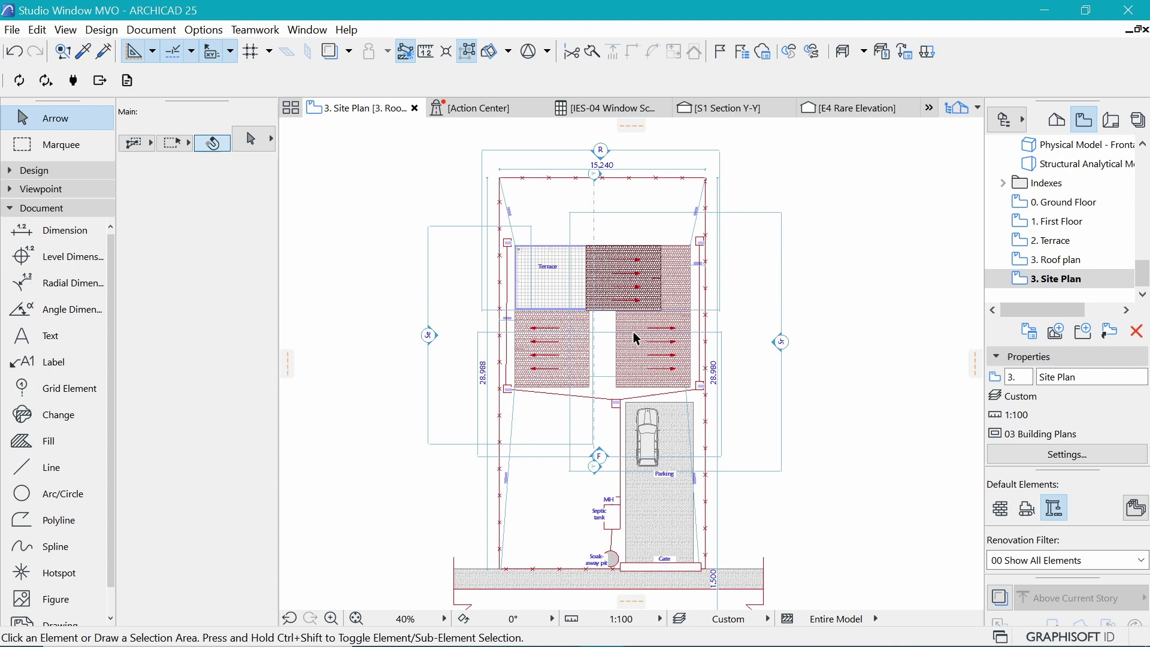
scroll(642, 257, "down", 1)
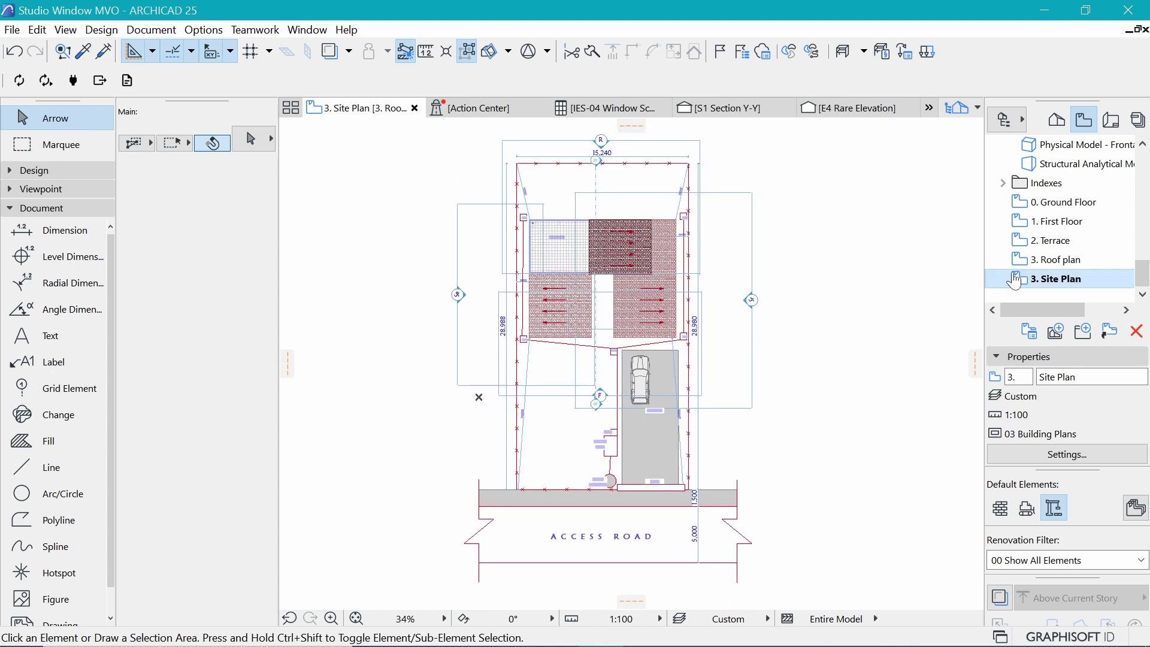
double_click(1055, 259)
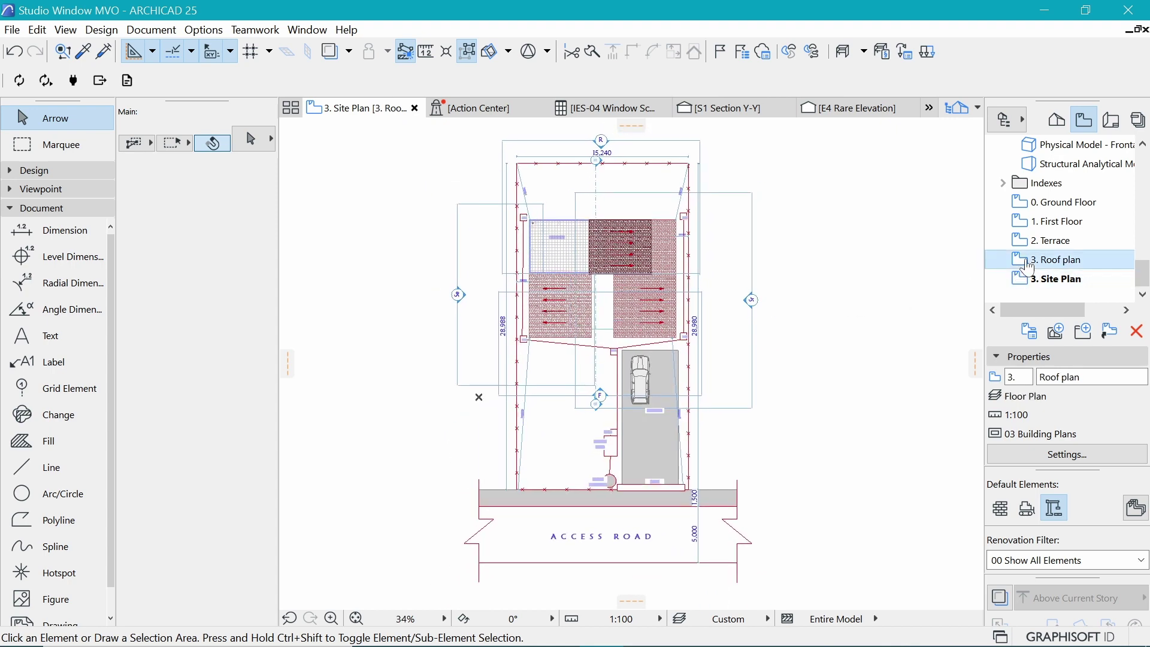
double_click(1096, 277)
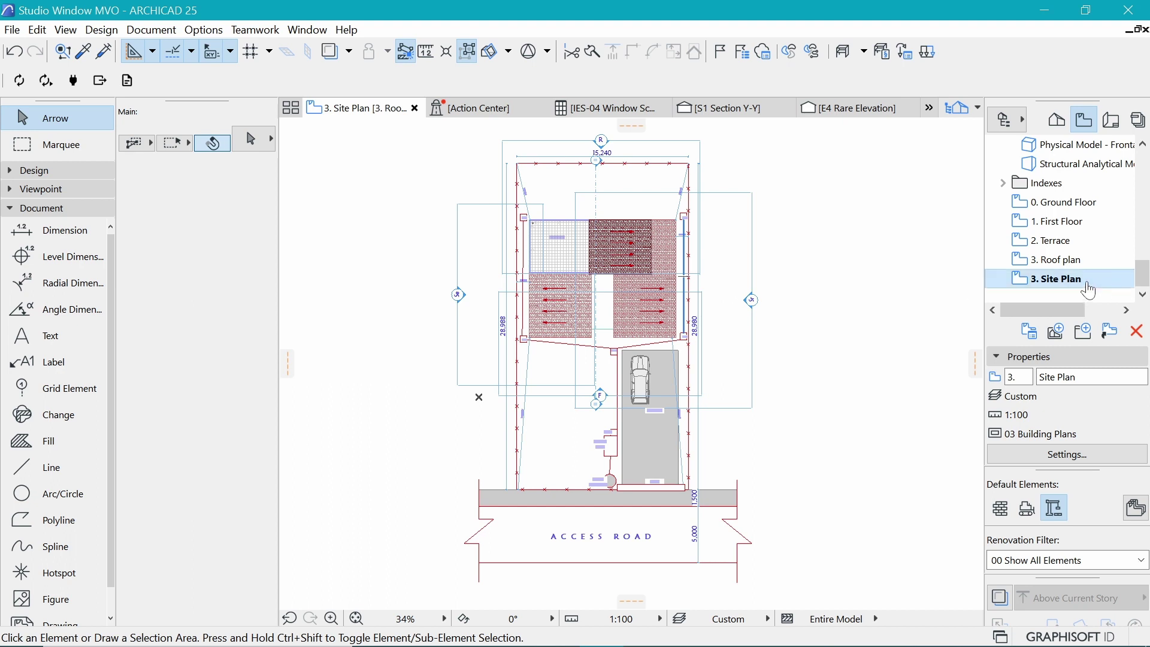
Collapse the 3D views, Floor Plans, Ceiling Plans and Structural Plans folders.
scroll(1085, 246, "up", 3)
scroll(1084, 246, "up", 1)
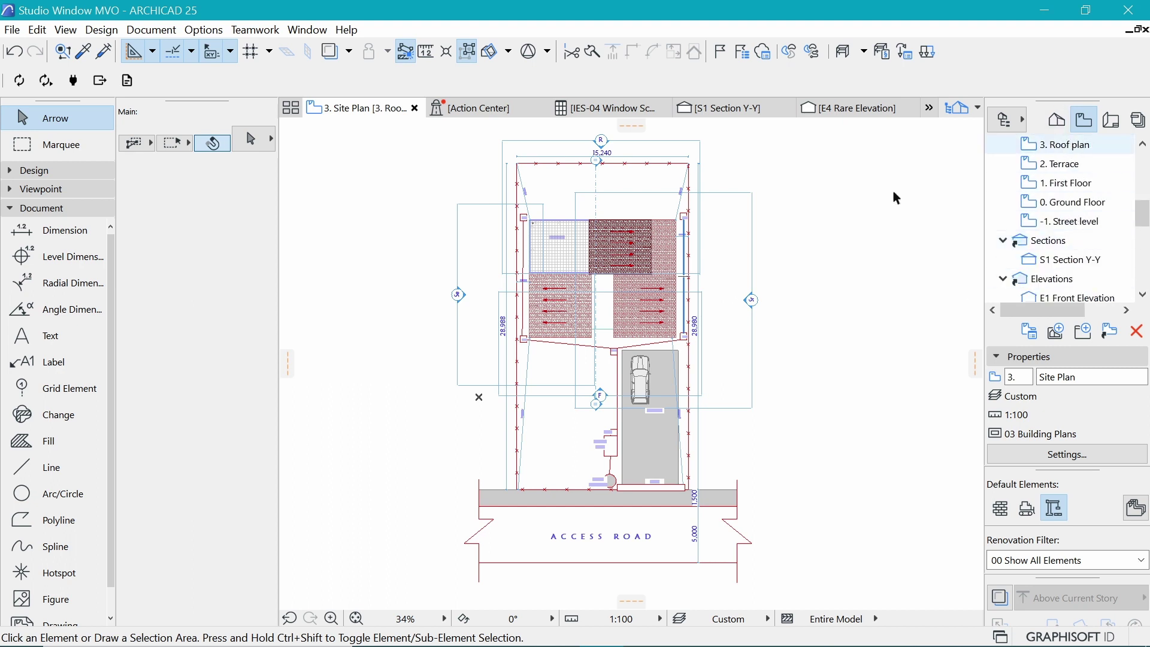
scroll(1072, 240, "down", 4)
left_click(1004, 221)
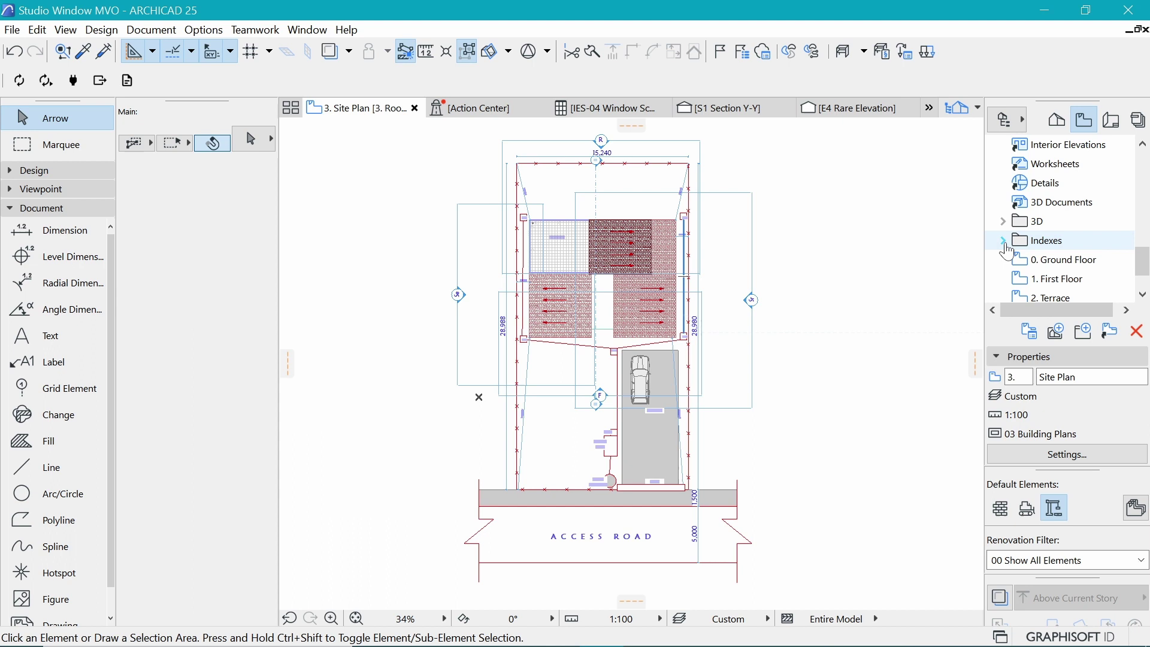
scroll(1010, 246, "up", 6)
scroll(1013, 228, "up", 3)
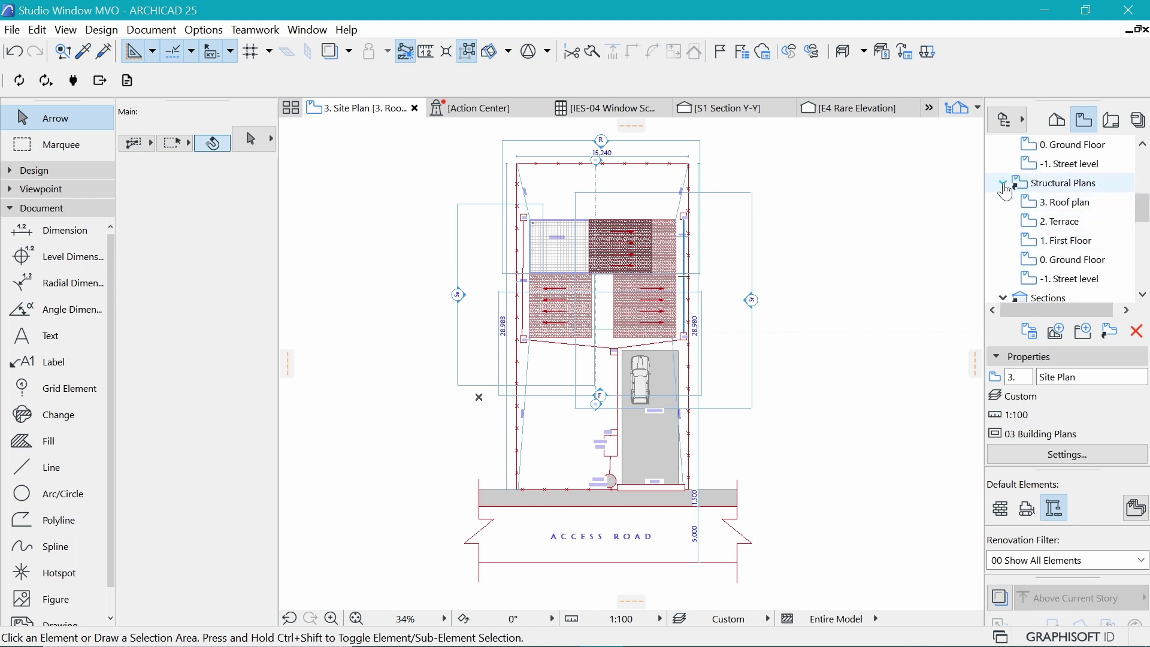
left_click(1005, 184)
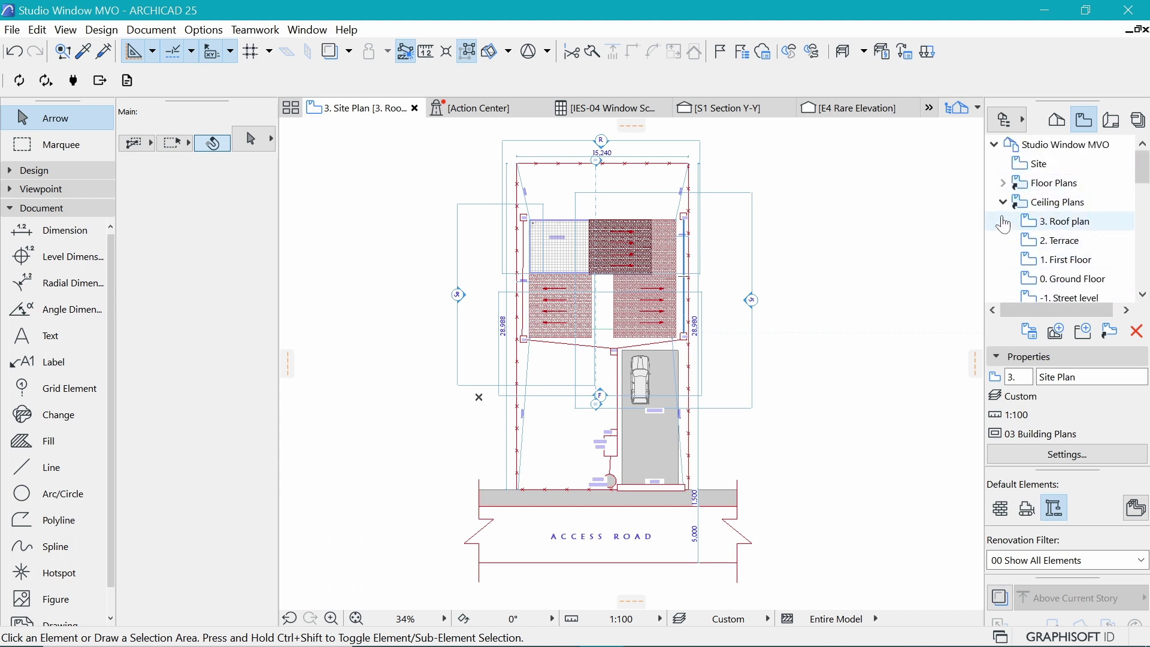
left_click(1004, 202)
left_click(1003, 221)
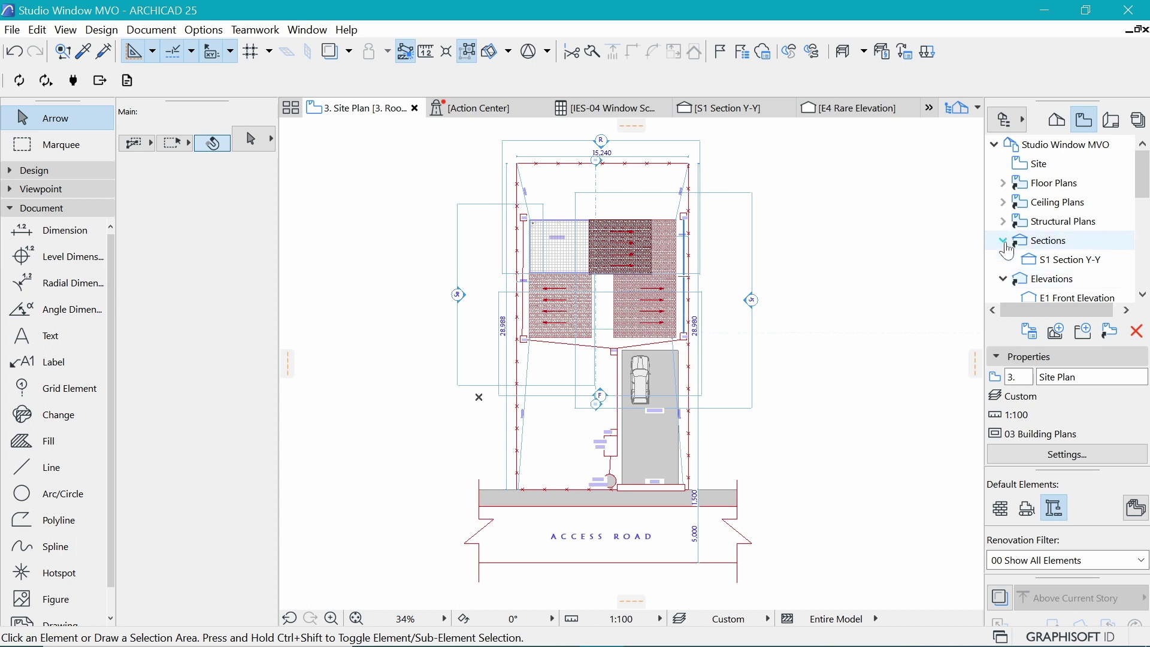
Collapse the Sections, Elevations and Indexes folders.
left_click(1004, 240)
left_click(1004, 259)
scroll(1003, 238, "down", 2)
left_click(1004, 240)
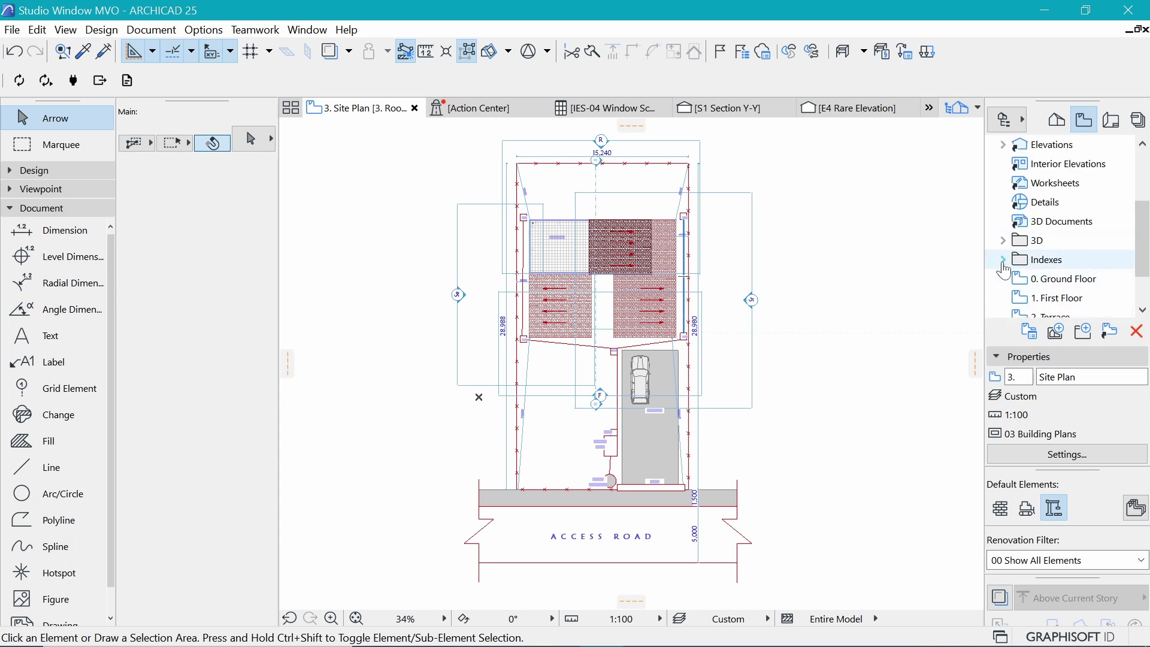
left_click(1004, 260)
left_click(1003, 259)
scroll(1006, 281, "down", 3)
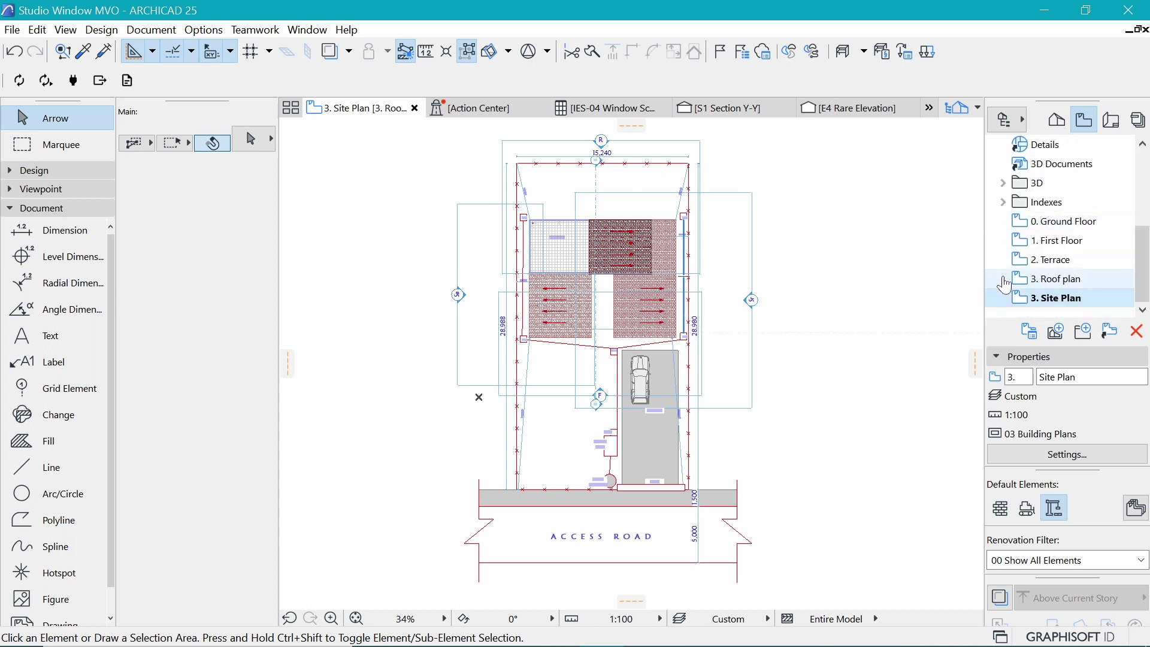
Open the View Settings for 0. Ground Floor and close them unchanged.
left_click(1060, 222)
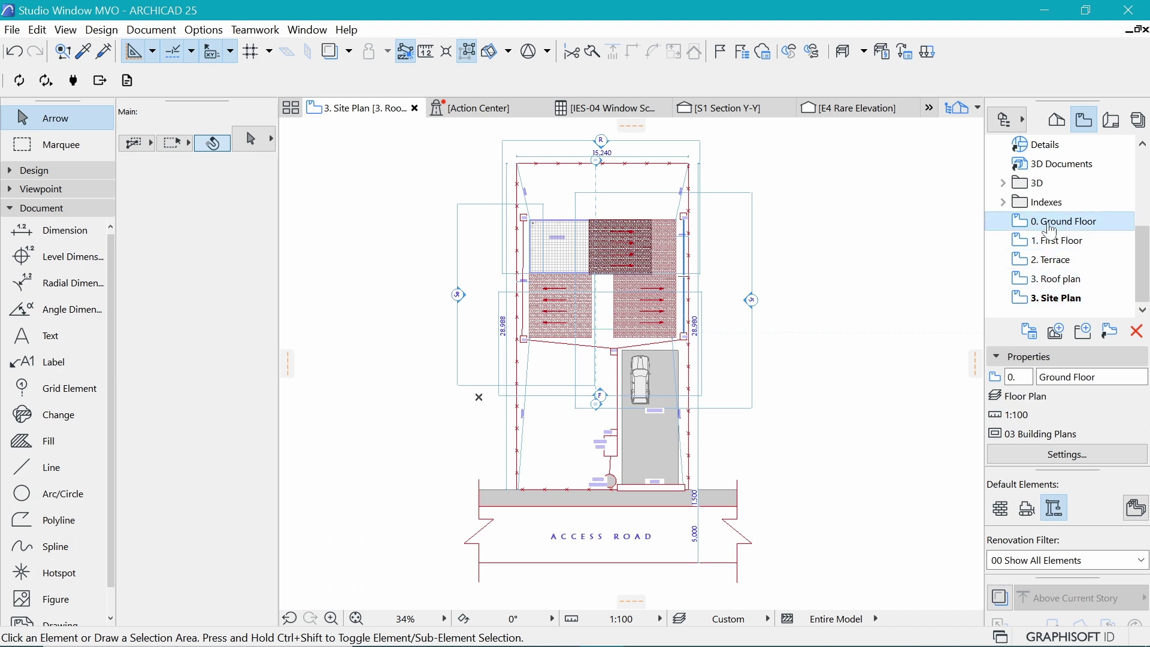
left_click(1082, 459)
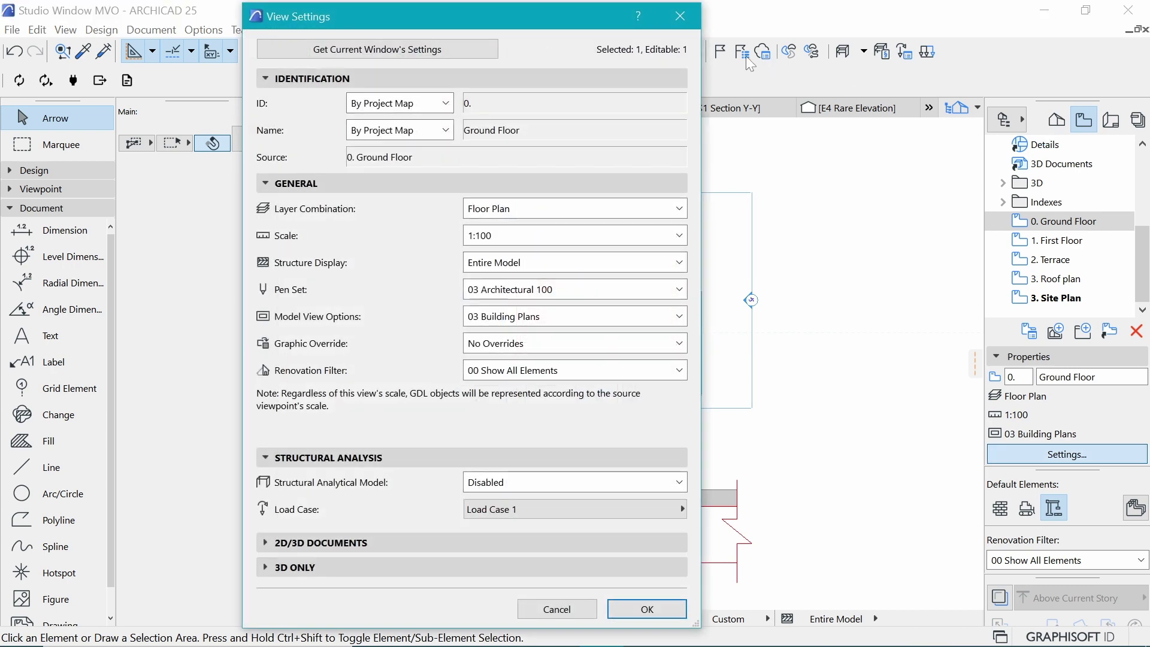
left_click(680, 16)
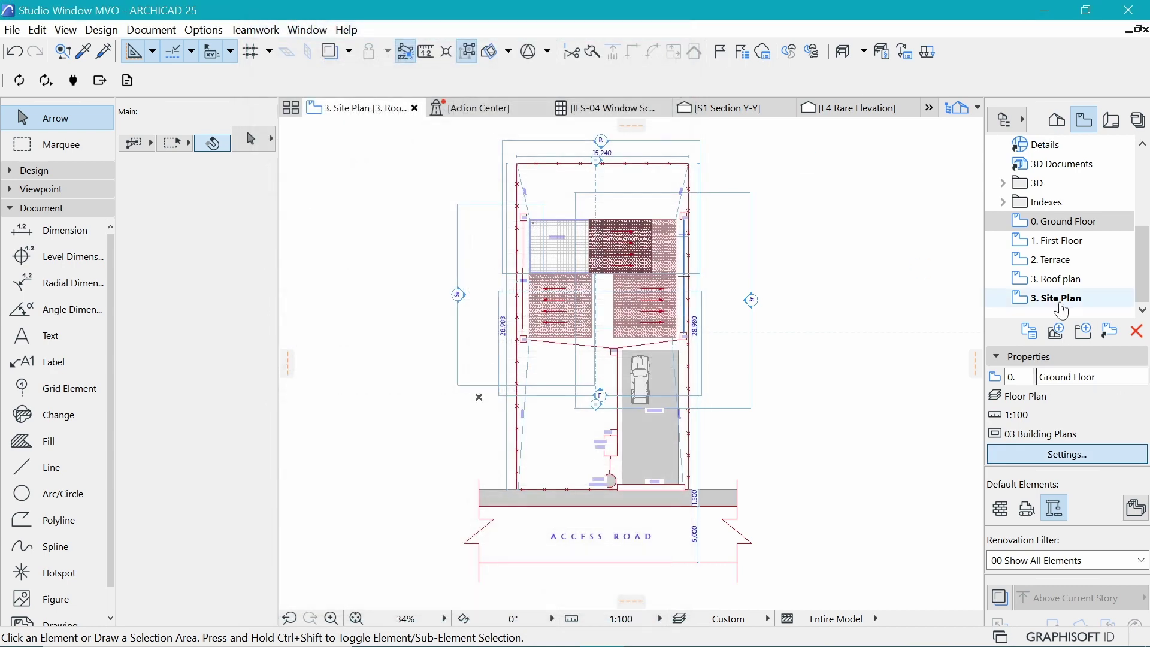
Create a 'Working Drawings' folder and drag it above 0. Ground Floor.
left_click(1083, 331)
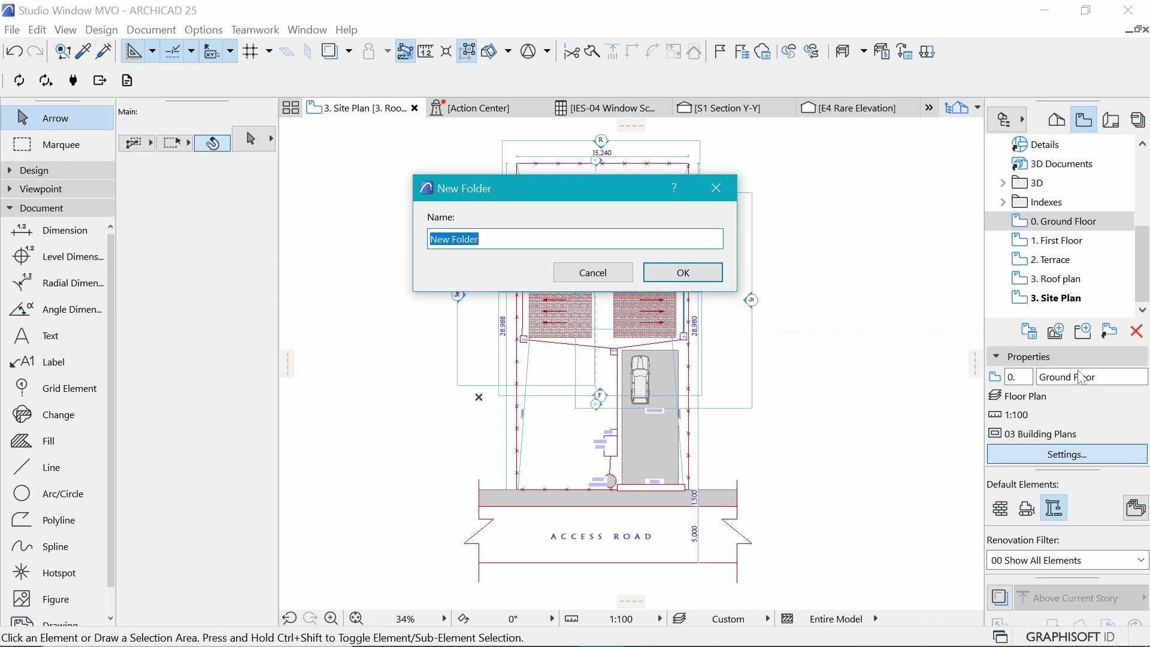
type("Working Drawings")
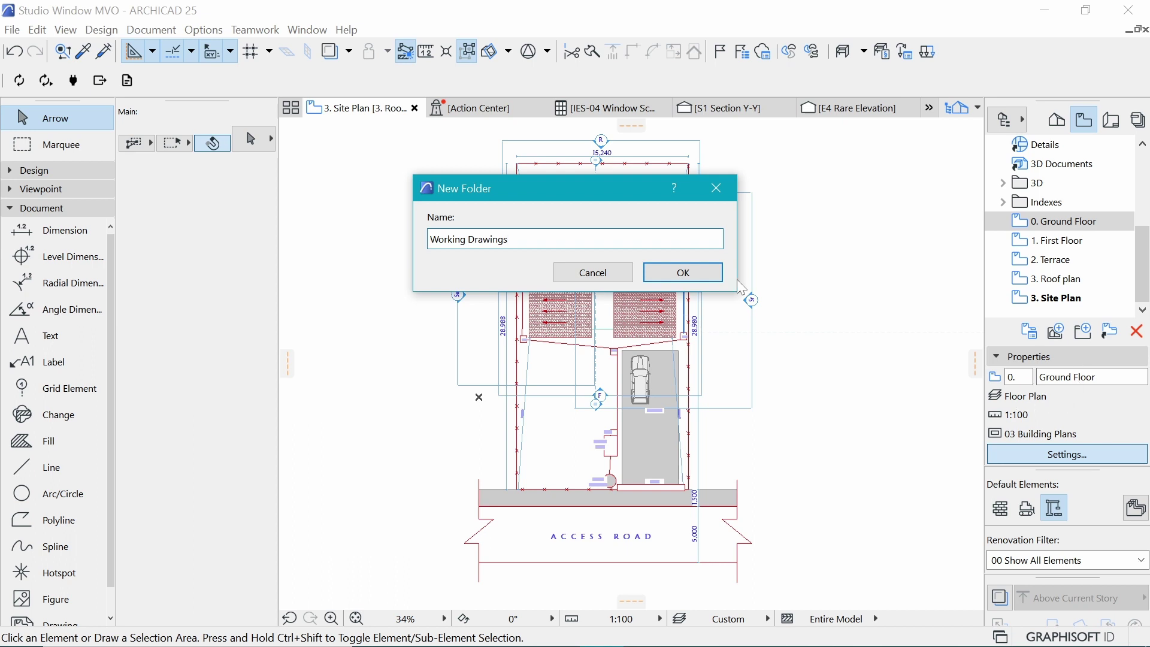
left_click(703, 271)
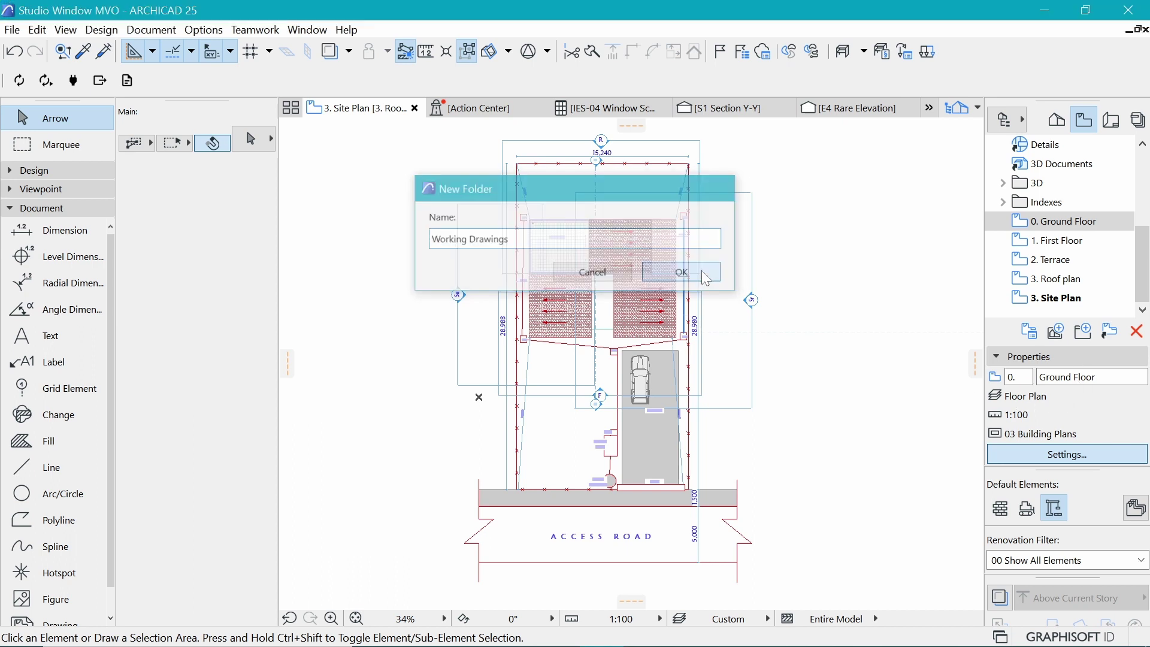
left_click_drag(1045, 242, 1057, 220)
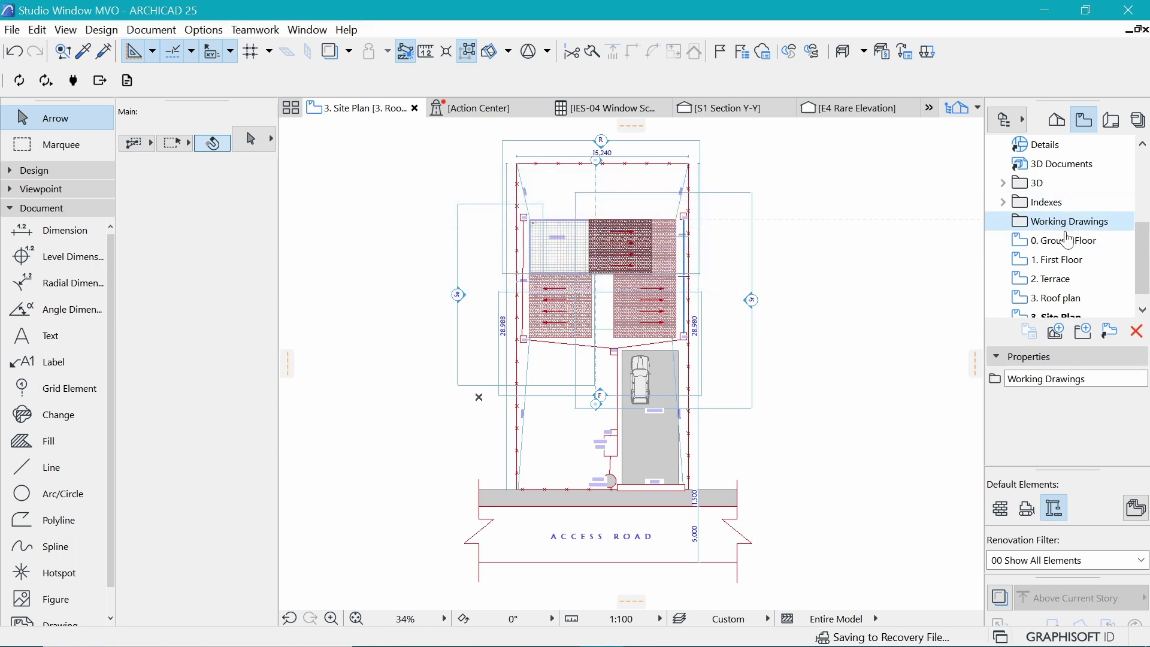
Add a 'Floor Plans' subfolder inside Working Drawings and select 0. Ground Floor.
left_click(1083, 332)
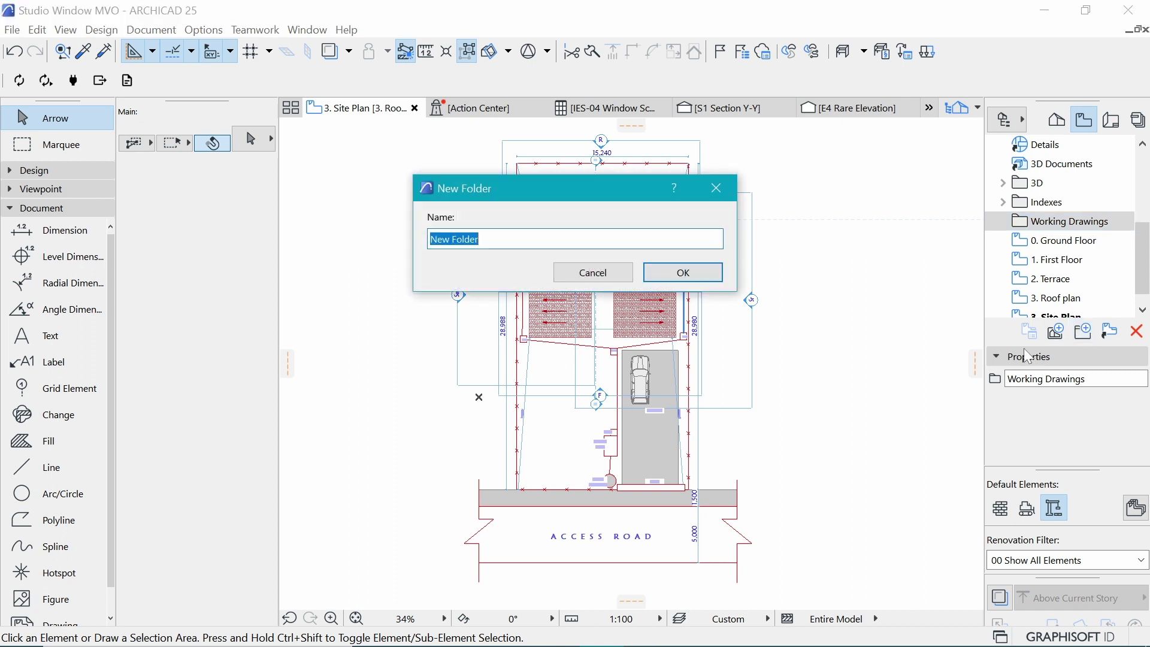
type("Floor Plans")
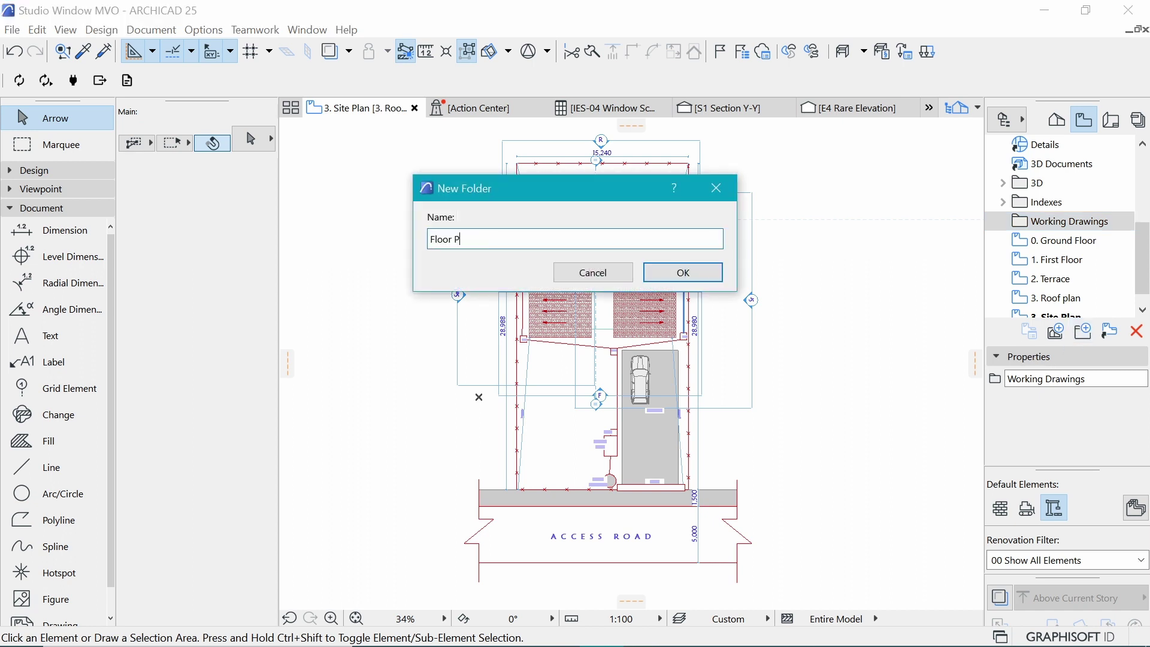
left_click(722, 273)
left_click(1054, 260)
scroll(1064, 272, "down", 1)
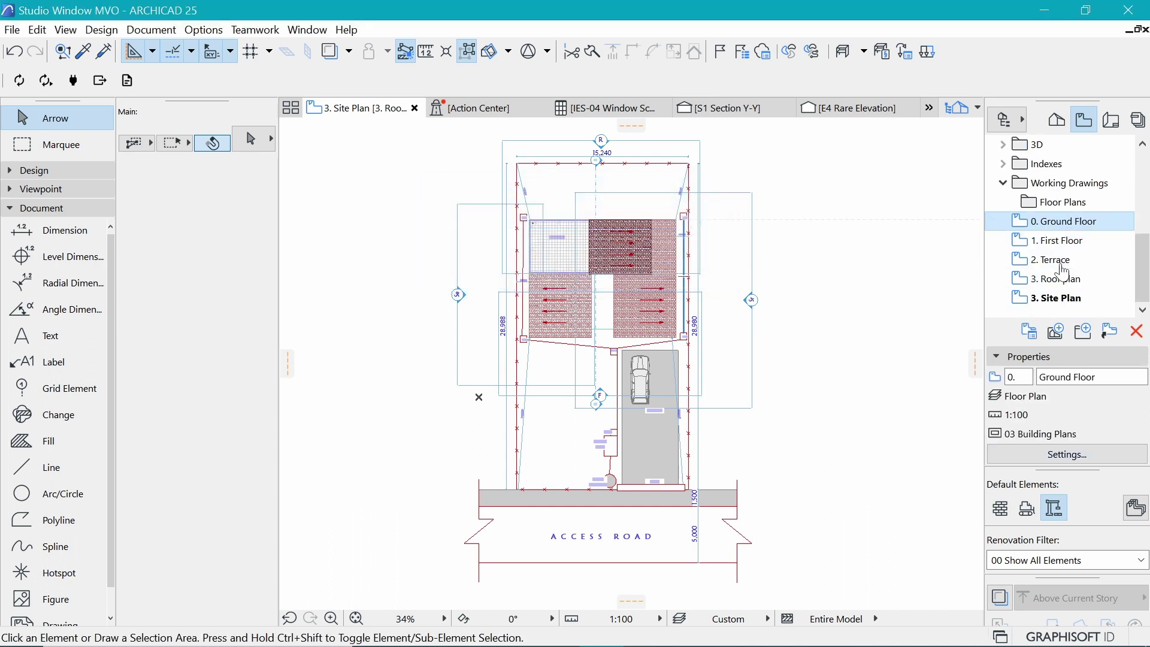
Move the four story views into Floor Plans and 3. Site Plan directly into Working Drawings.
left_click(1063, 263, "shift")
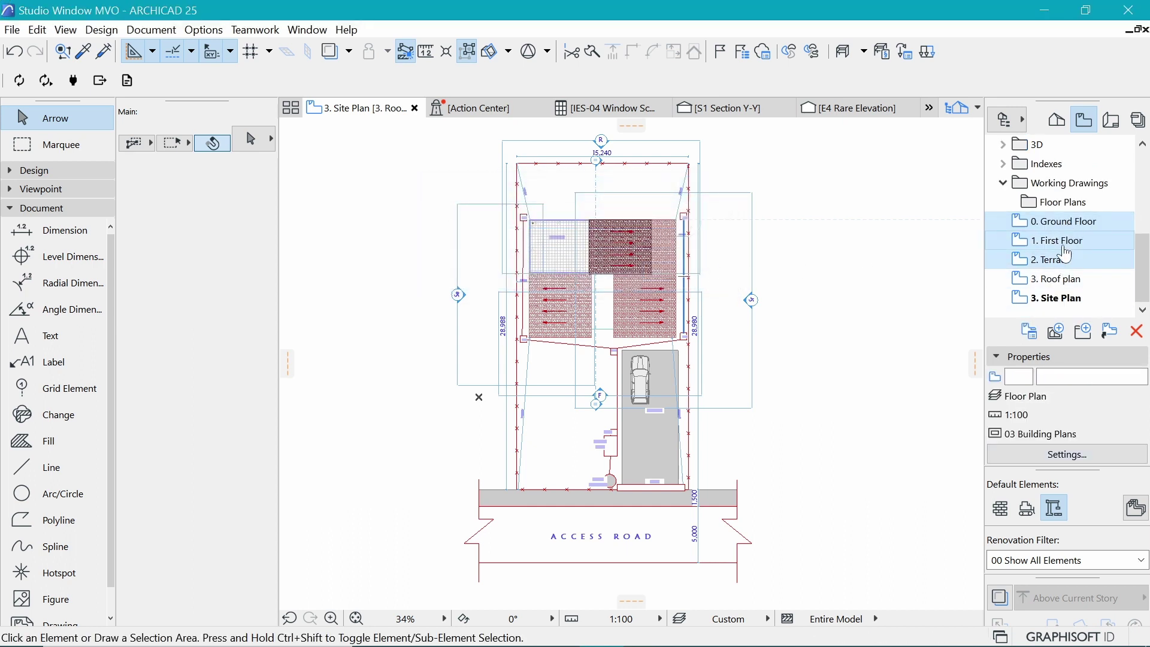
left_click(1081, 281, "shift")
left_click_drag(1058, 223, 1060, 307)
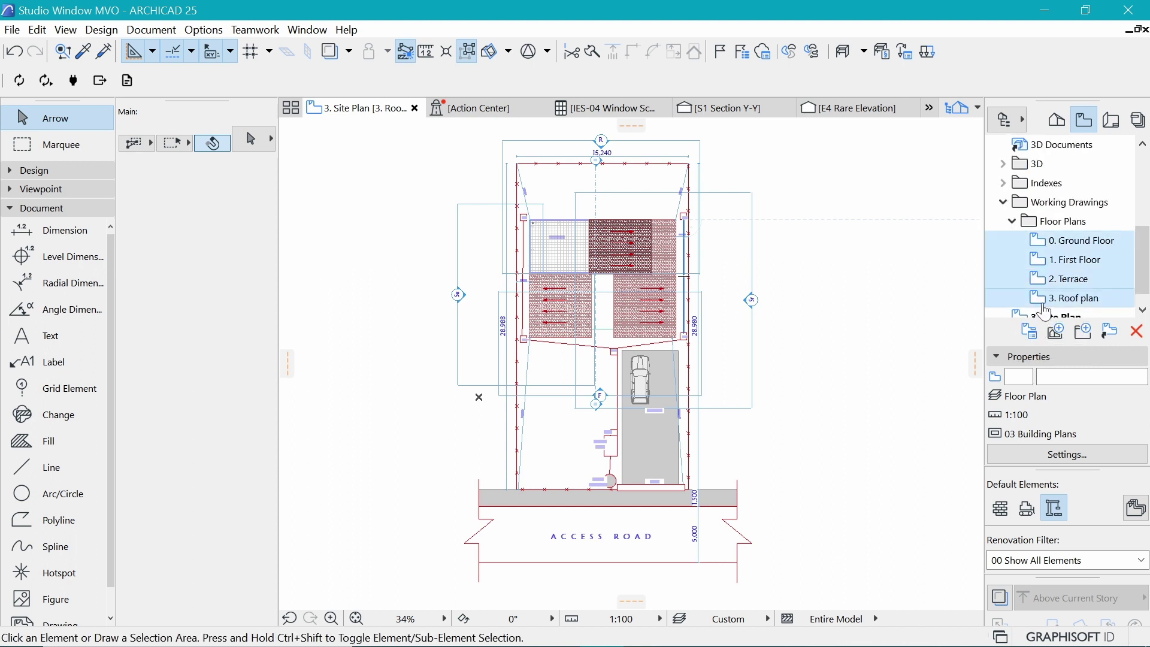
scroll(1046, 312, "down", 1)
left_click(1013, 201)
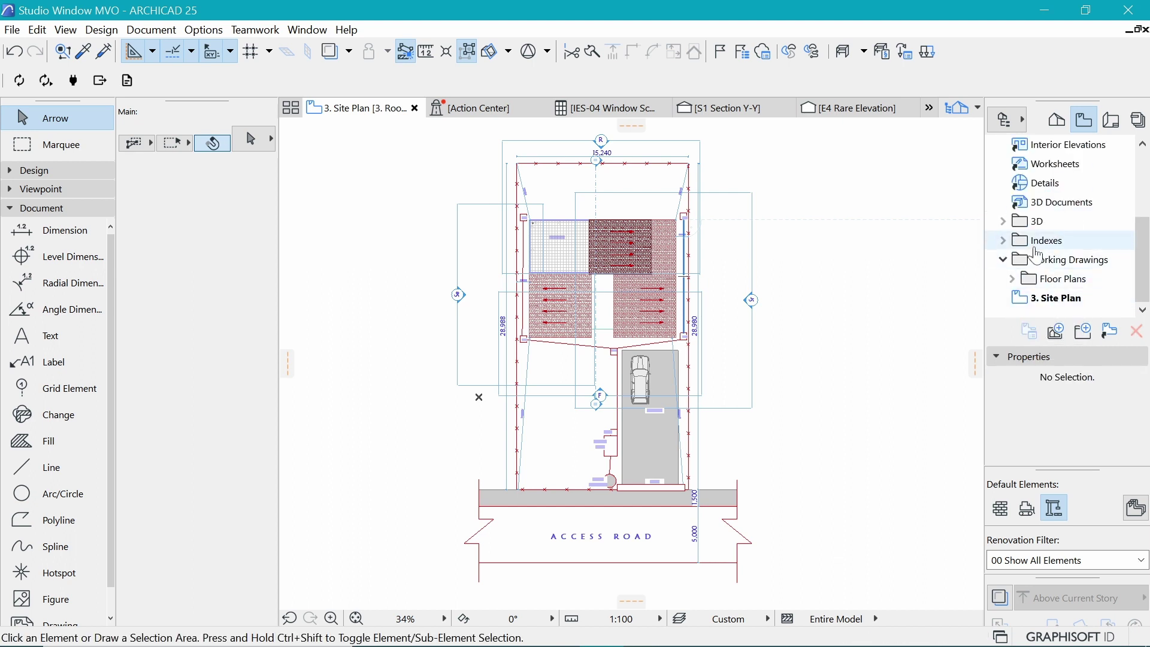
left_click_drag(1048, 298, 1090, 264)
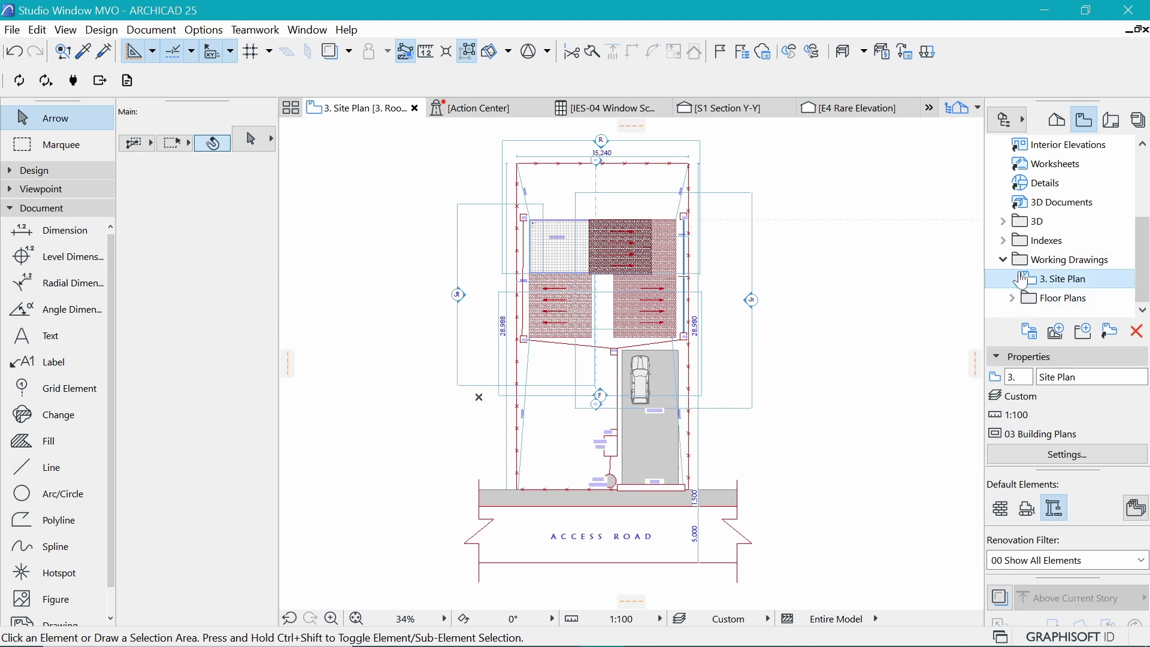
Create 'Sections' and 'Schedules' folders, placing Schedules above Sections.
left_click(1088, 334)
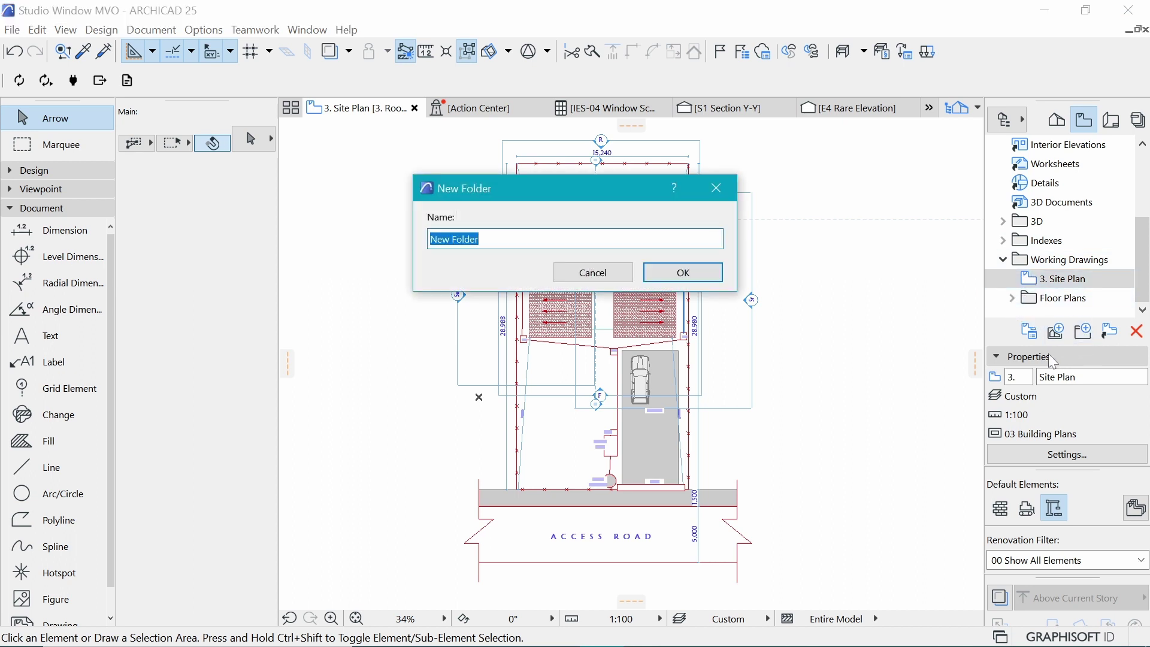
type("Sections")
left_click(683, 272)
left_click(1083, 332)
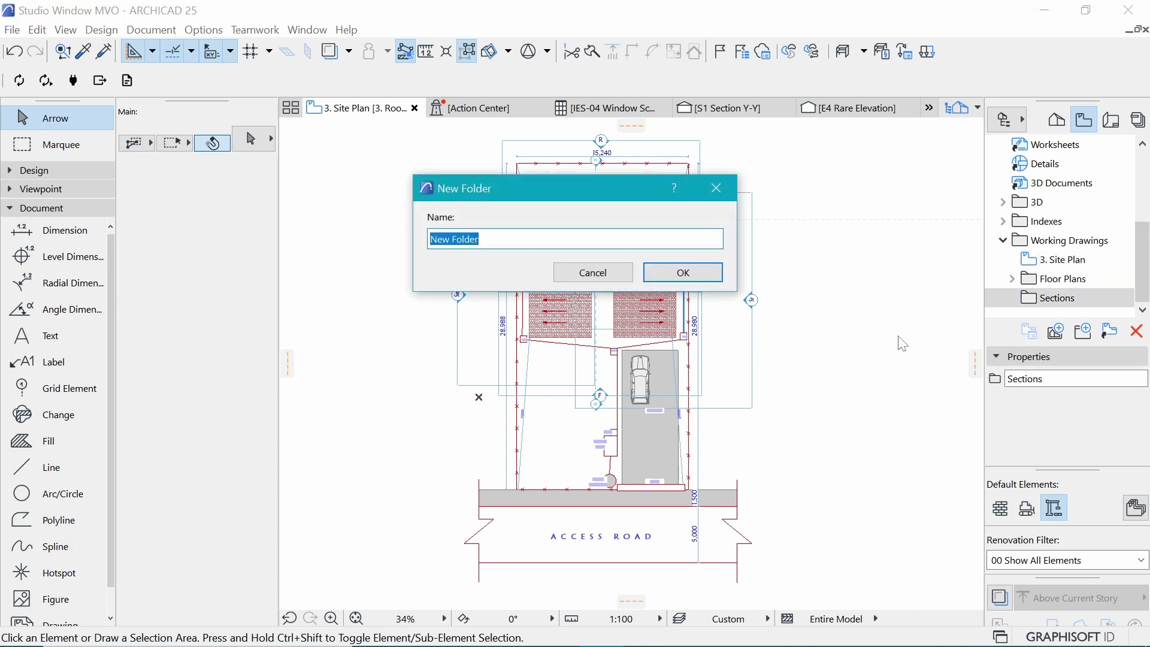
type("Schedules")
key("Return")
left_click_drag(1060, 298, 1019, 270)
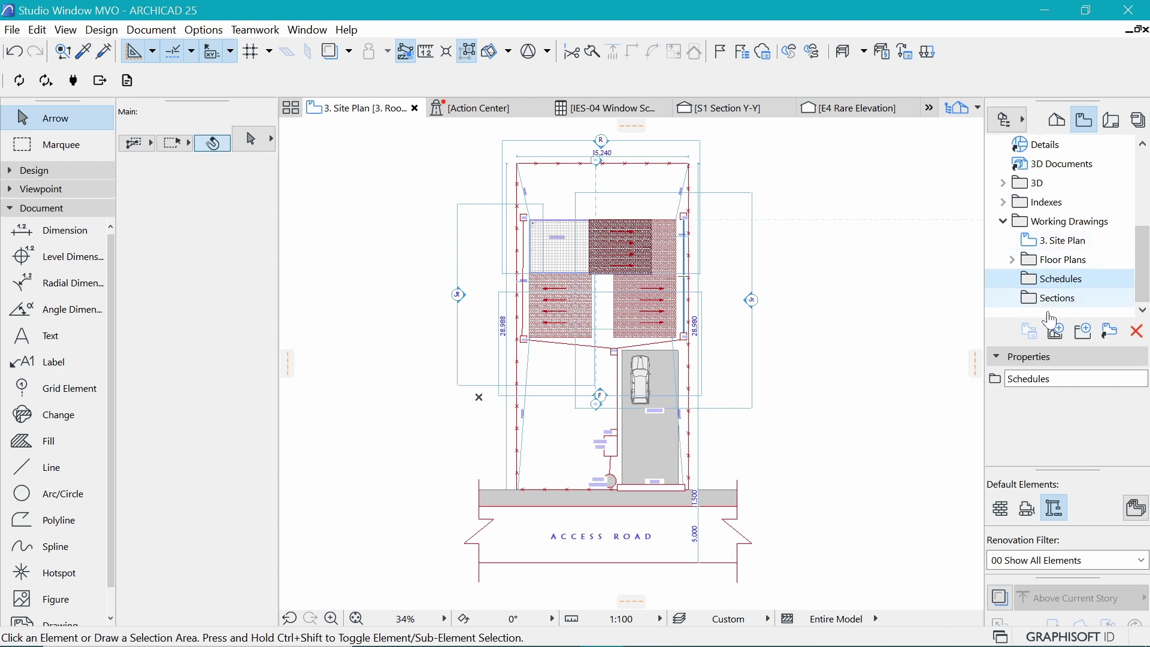
Add an 'Elevations' folder and reorder it so Schedules sits above Elevations.
left_click(1080, 333)
type("Elevations")
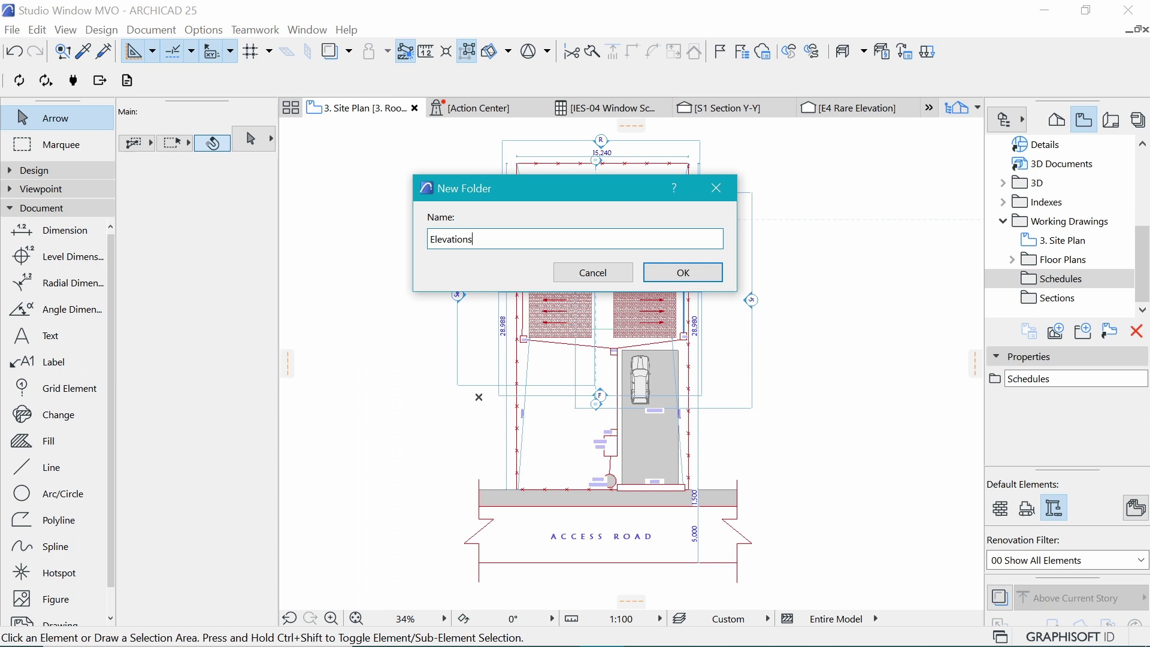
left_click(683, 273)
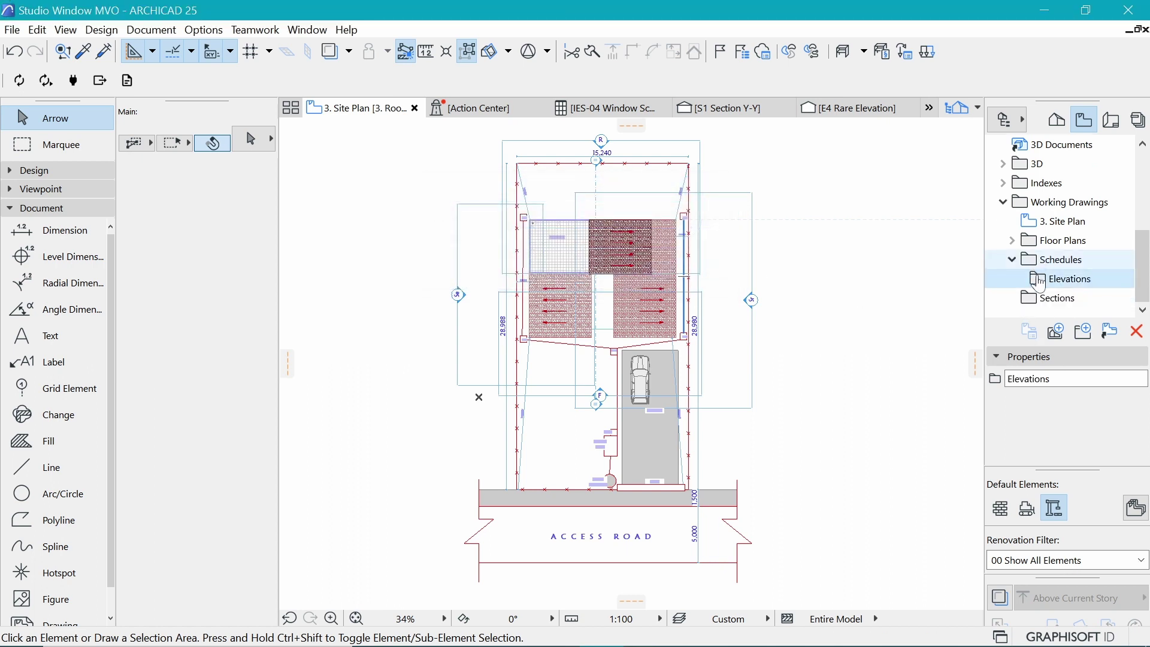
left_click_drag(1055, 279, 1019, 257)
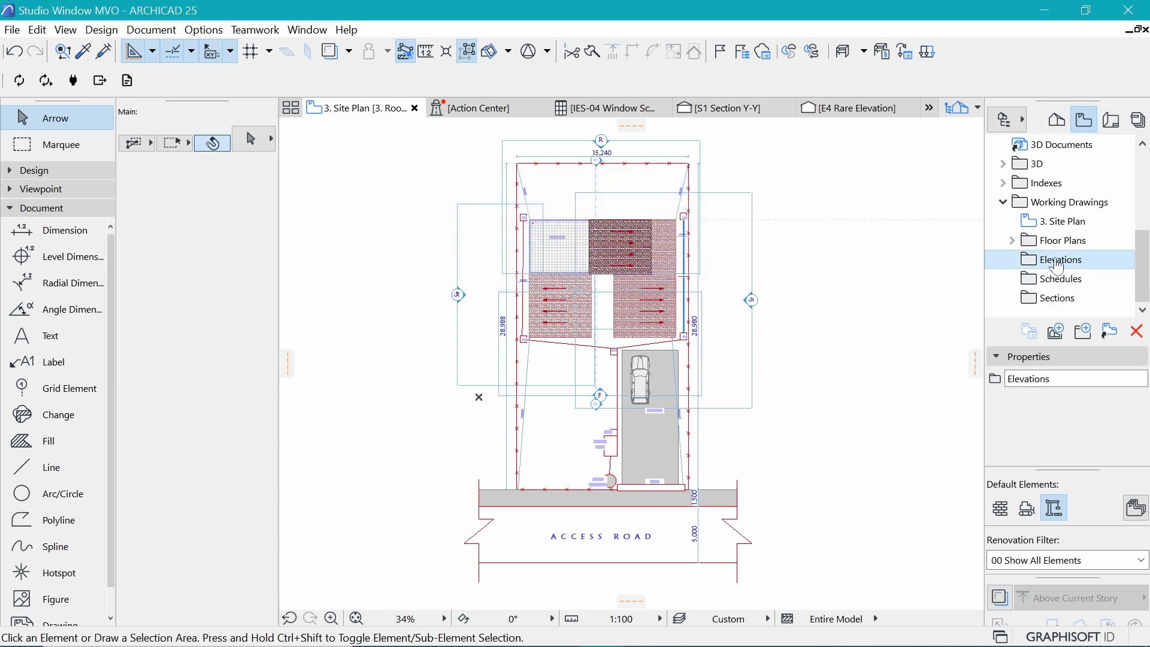
left_click(1043, 285)
left_click(1046, 299)
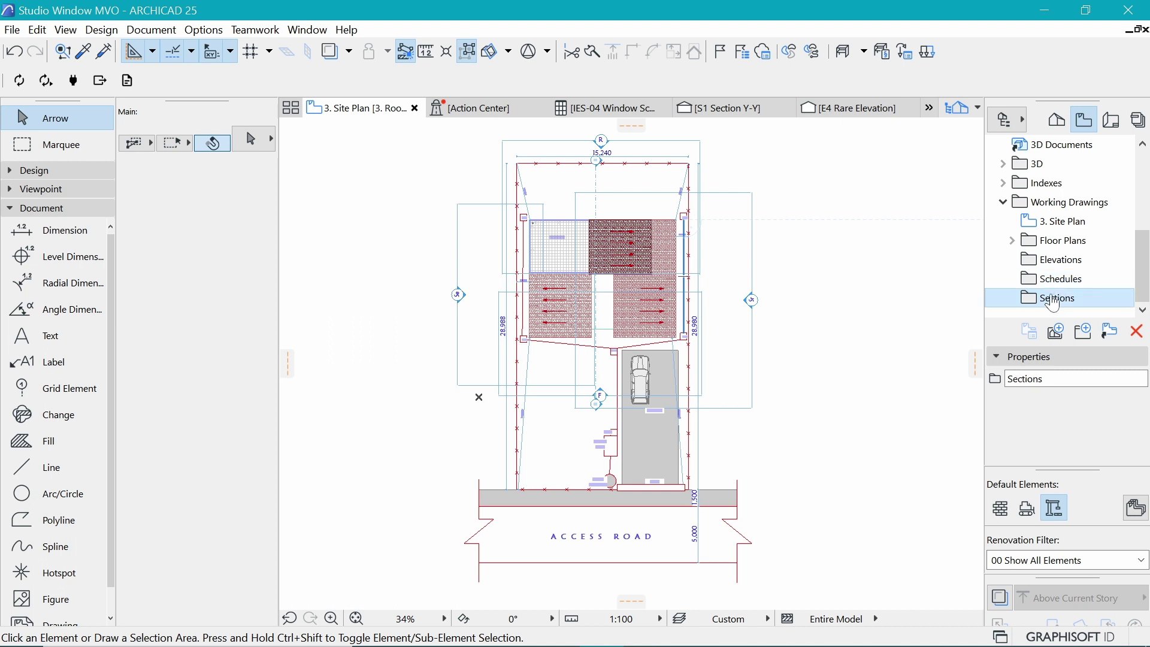
left_click_drag(1047, 281, 1049, 273)
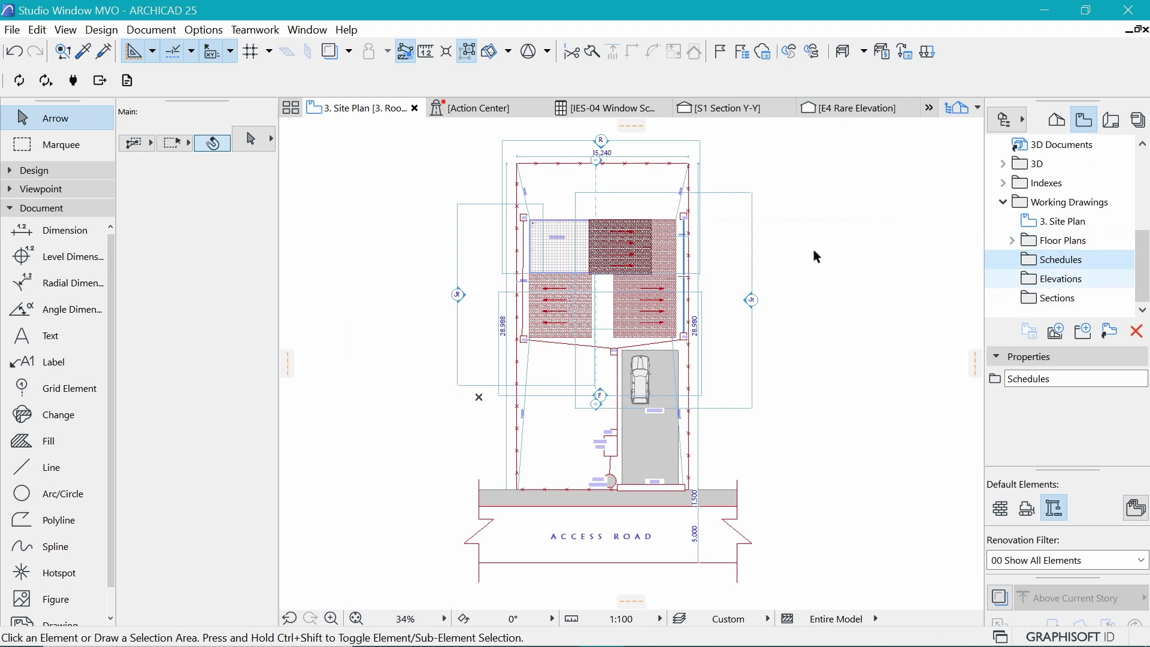
scroll(727, 273, "down", 1)
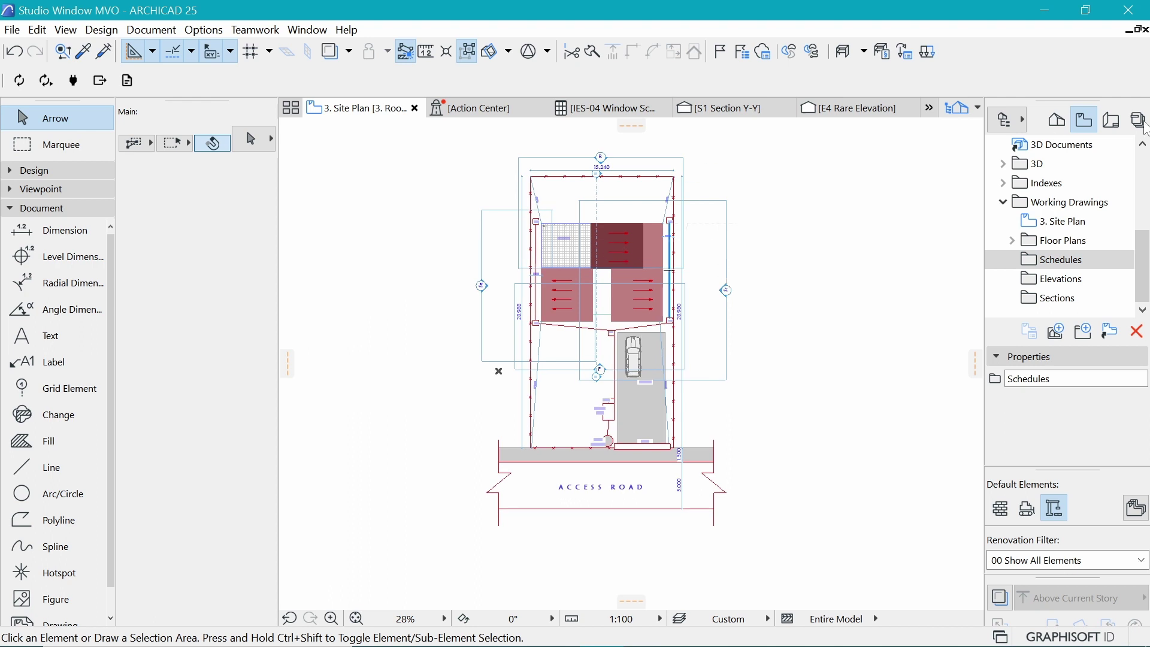
Open the IES-03 Door Schedule from the Project Map and fit it to the window width.
left_click(1058, 120)
scroll(1061, 325, "down", 3)
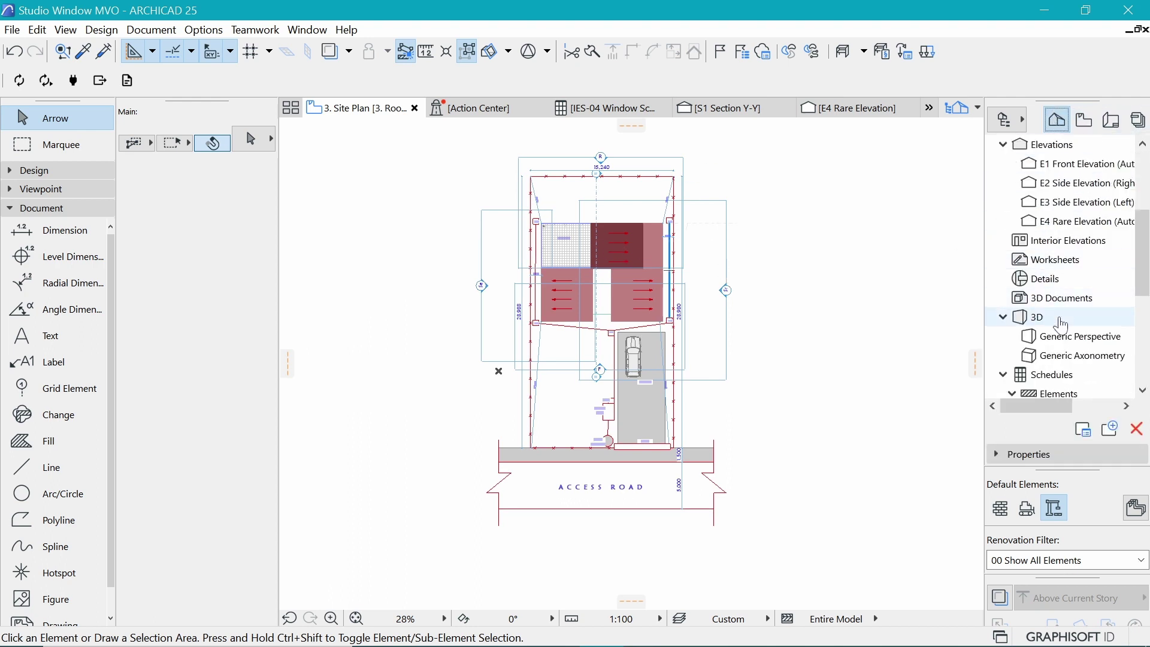
scroll(1061, 324, "down", 3)
scroll(1059, 353, "down", 3)
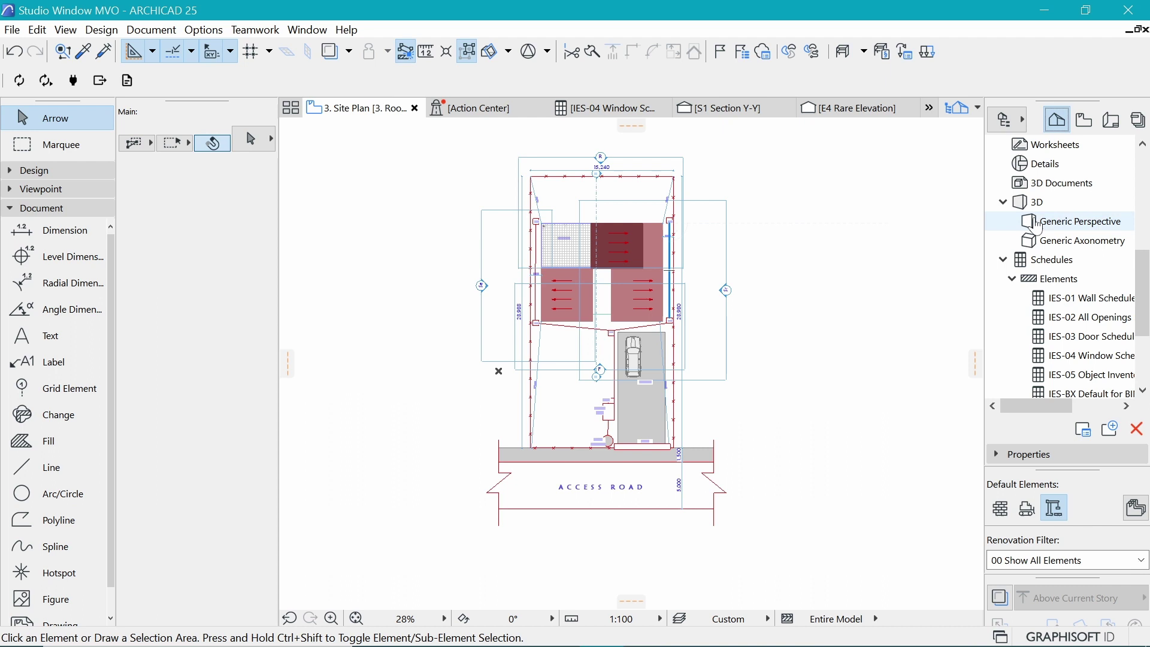
scroll(1054, 332, "up", 1)
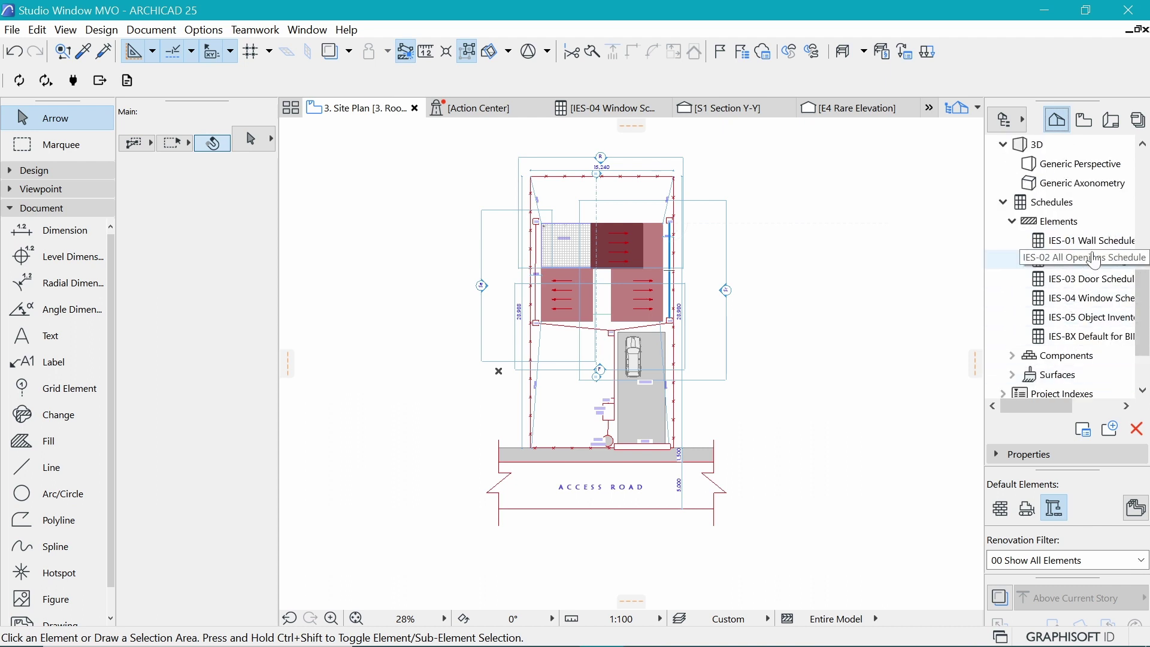
double_click(1088, 282)
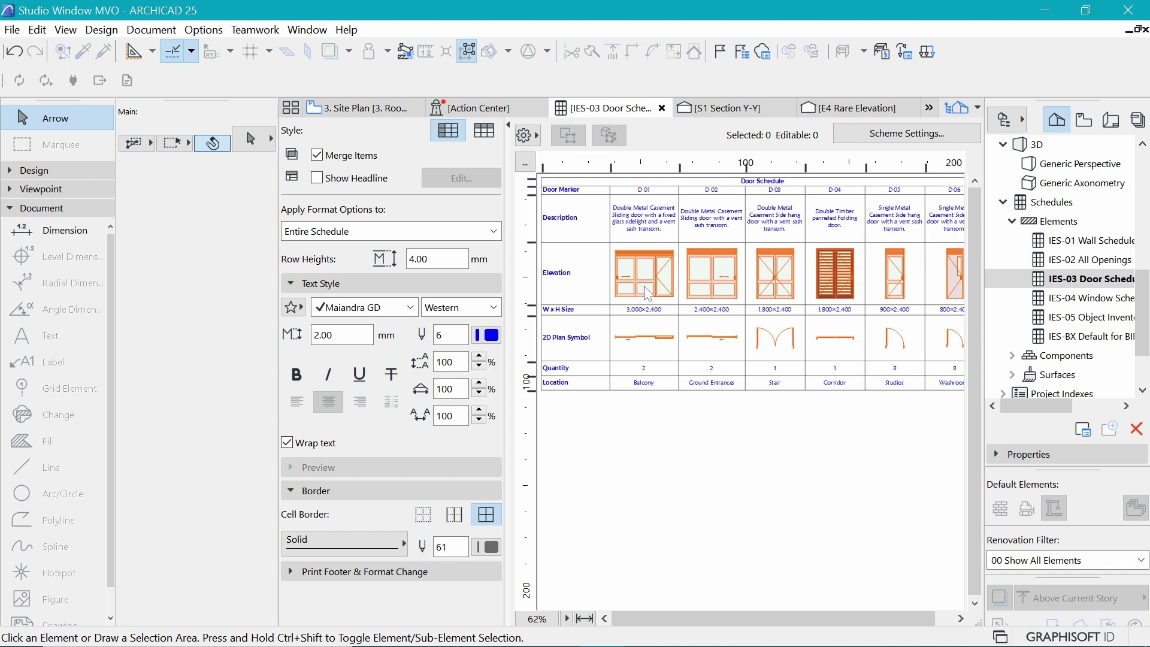
left_click(585, 619)
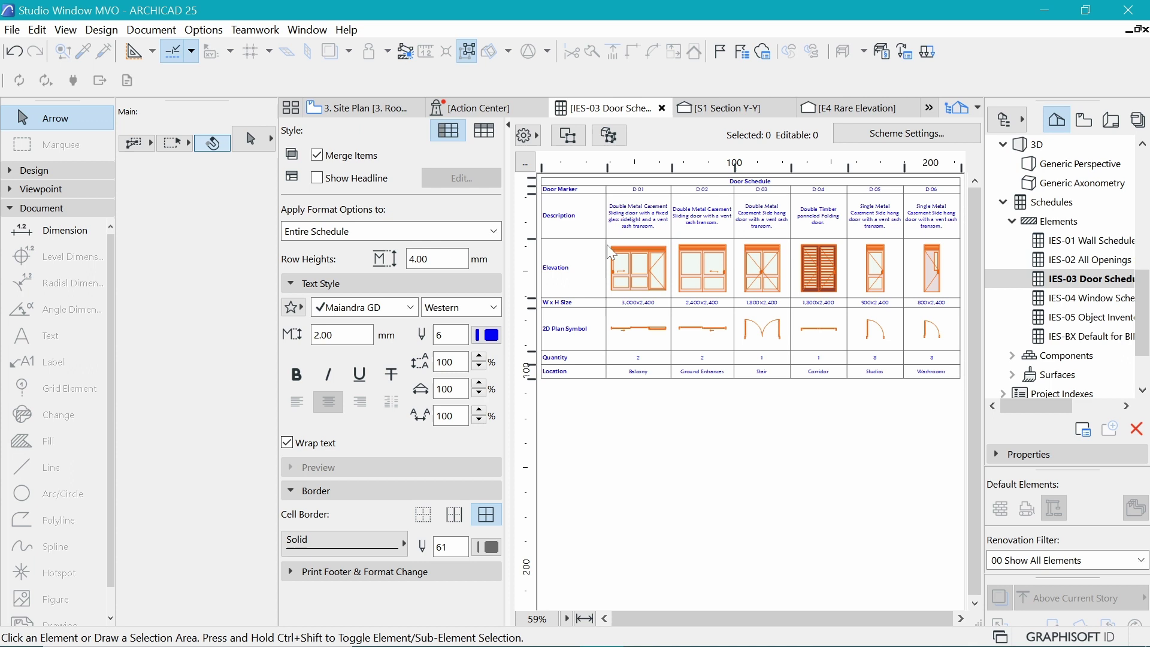
Save the door schedule as a view named Door Schedule.
right_click(616, 115)
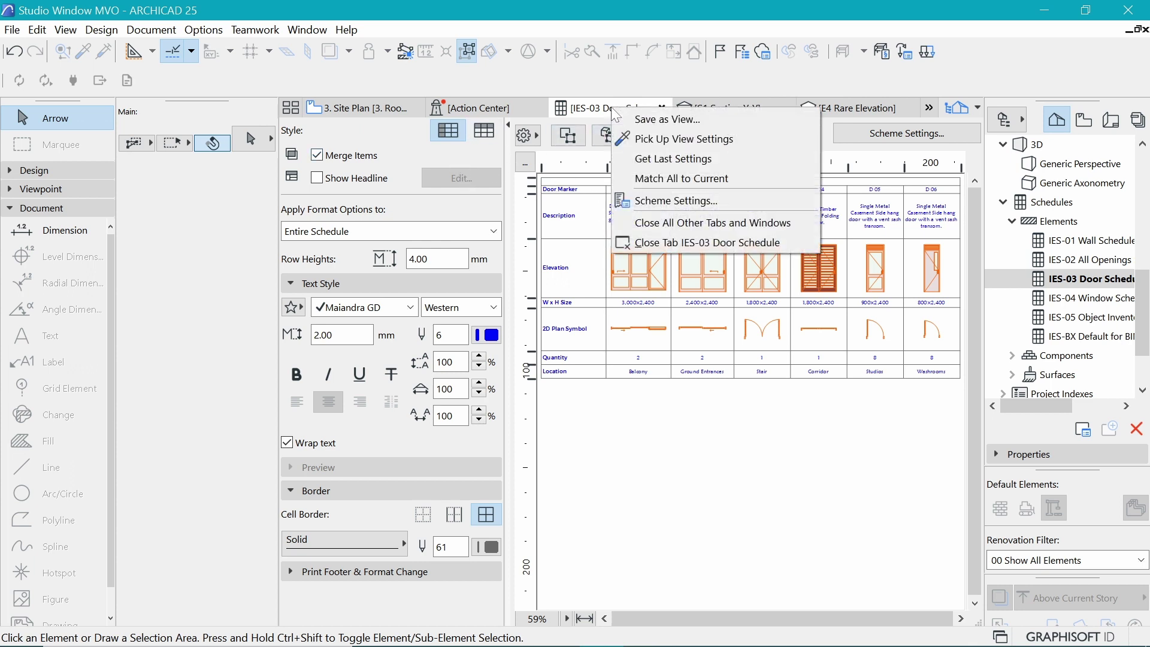
left_click(652, 133)
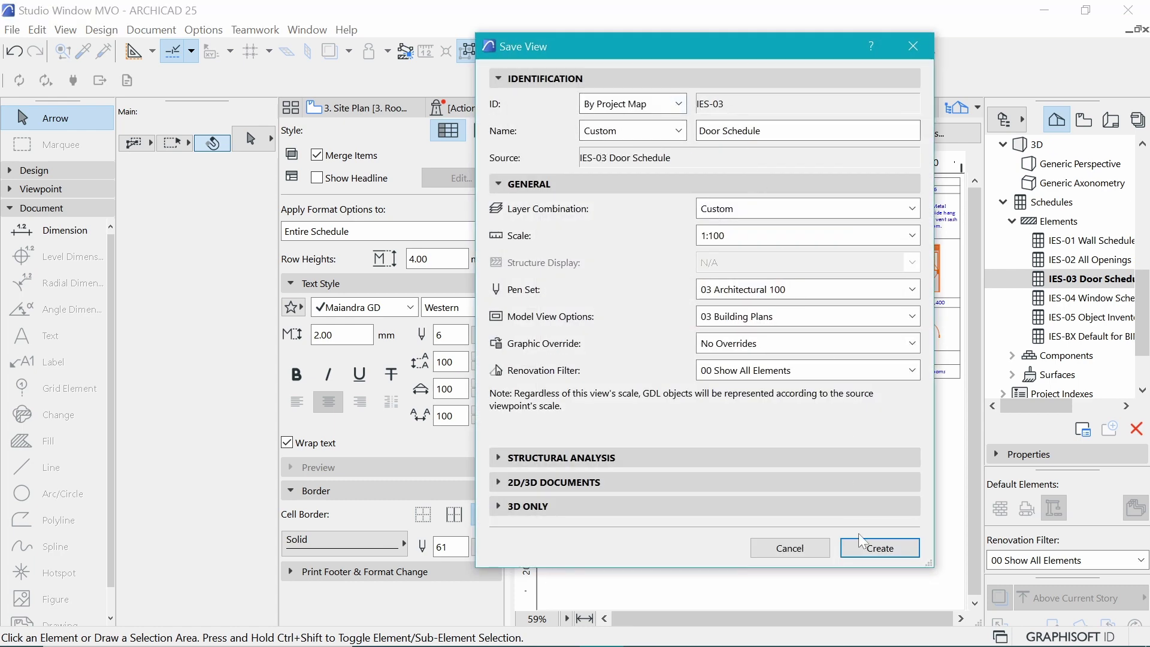
left_click(872, 548)
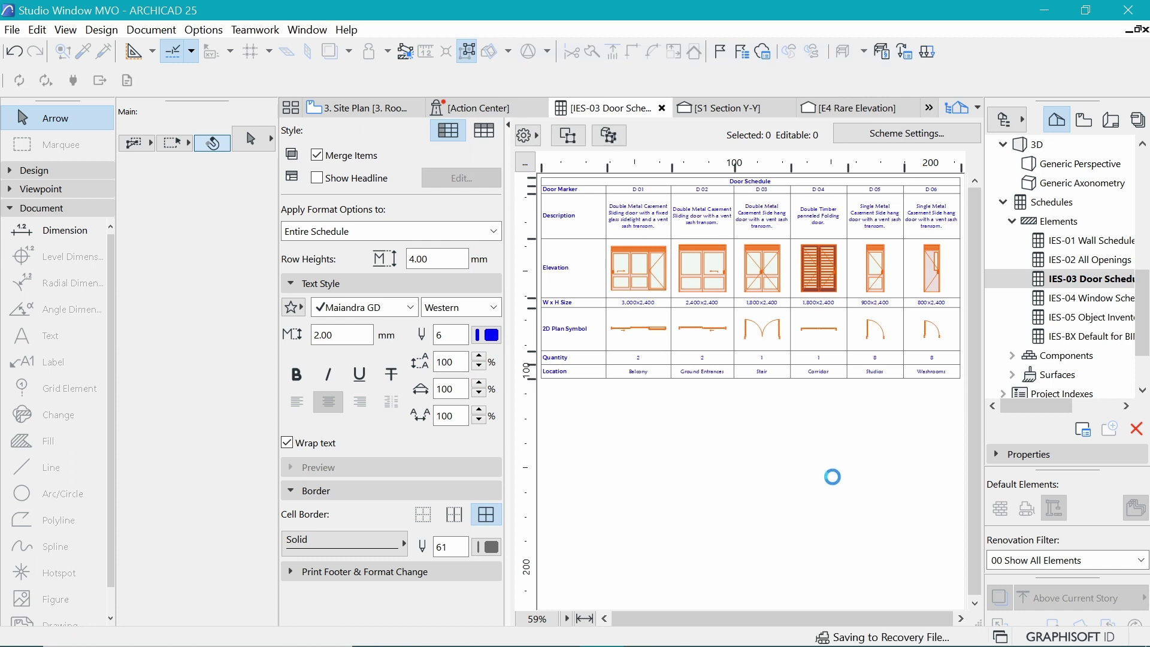
Open the IES-04 Window Schedule and save it as a view named Window Schedule.
double_click(1079, 298)
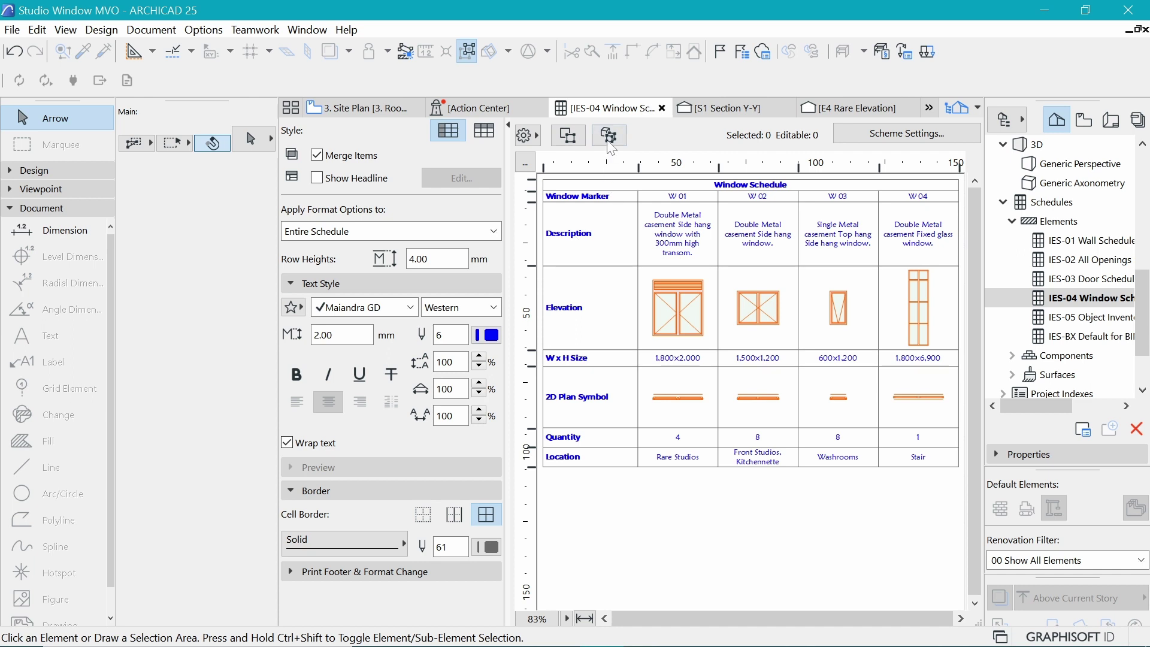
right_click(630, 116)
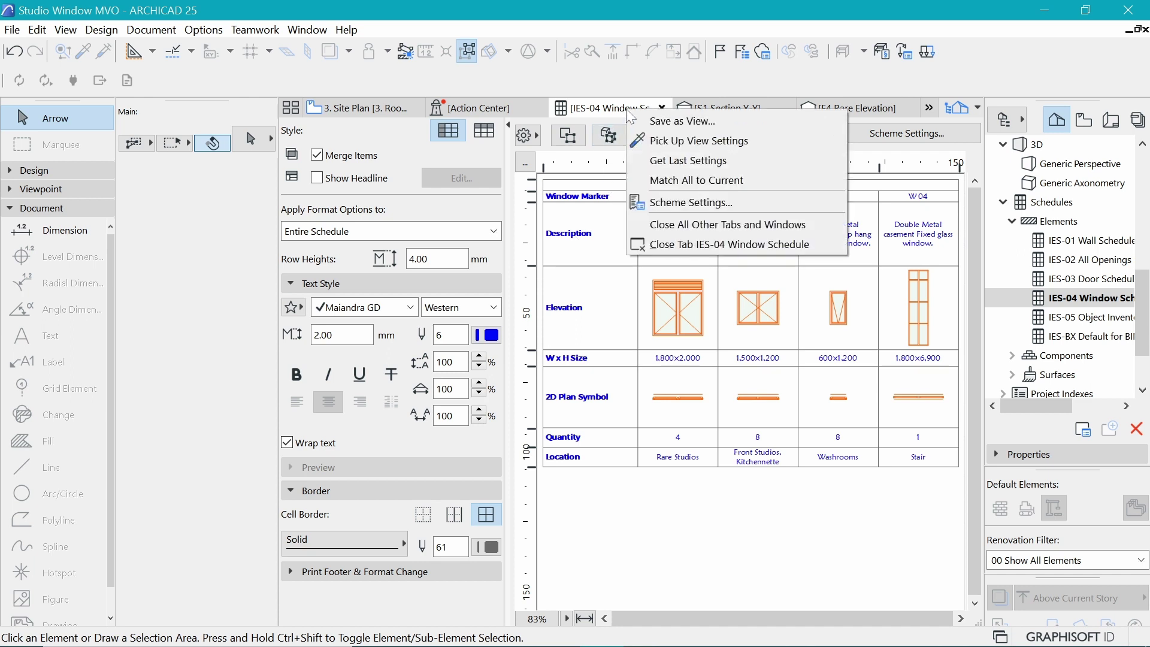
left_click(668, 124)
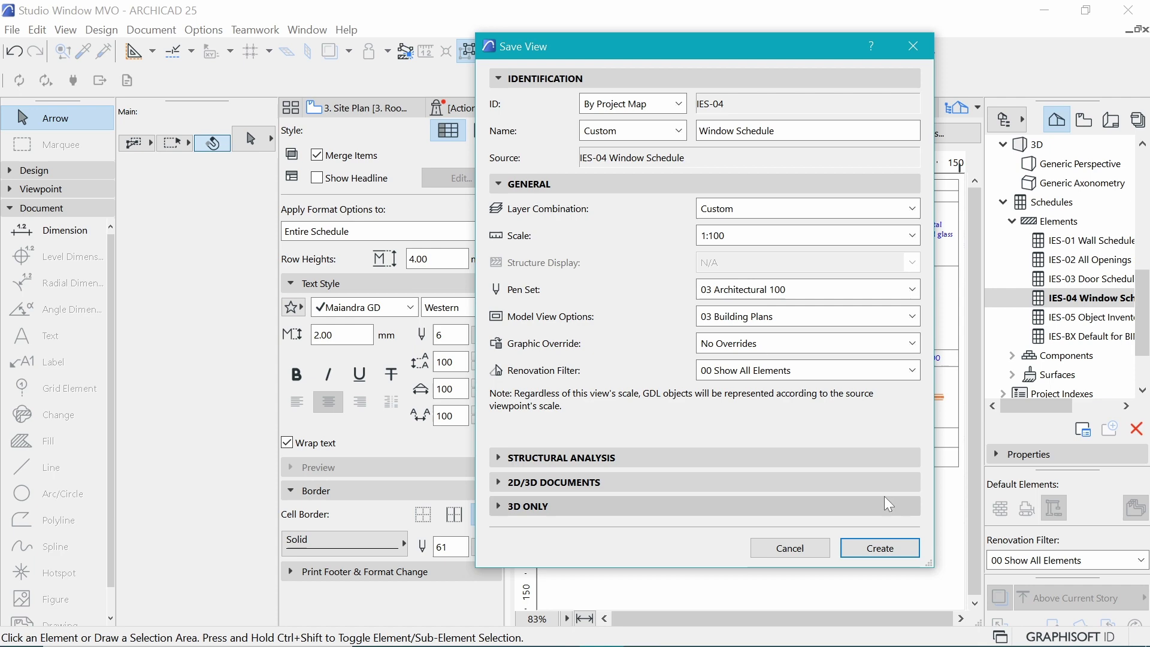
left_click(879, 548)
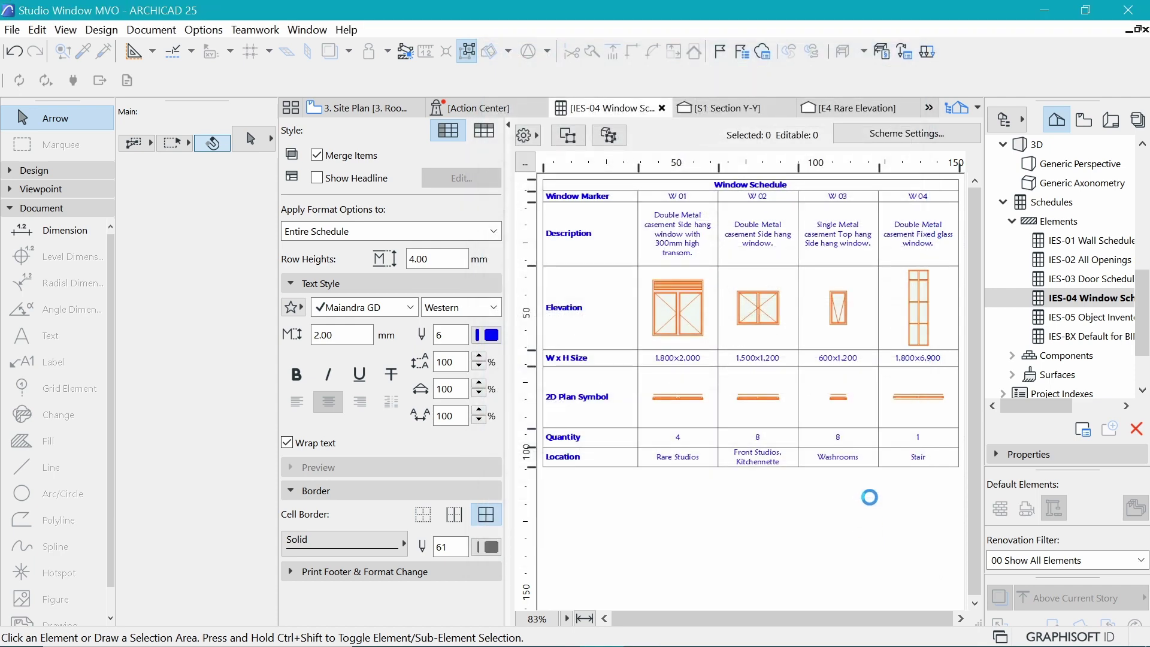
Move the IES-03 Door Schedule and IES-04 Window Schedule views into the Schedules folder.
left_click(1085, 119)
left_click(1061, 289)
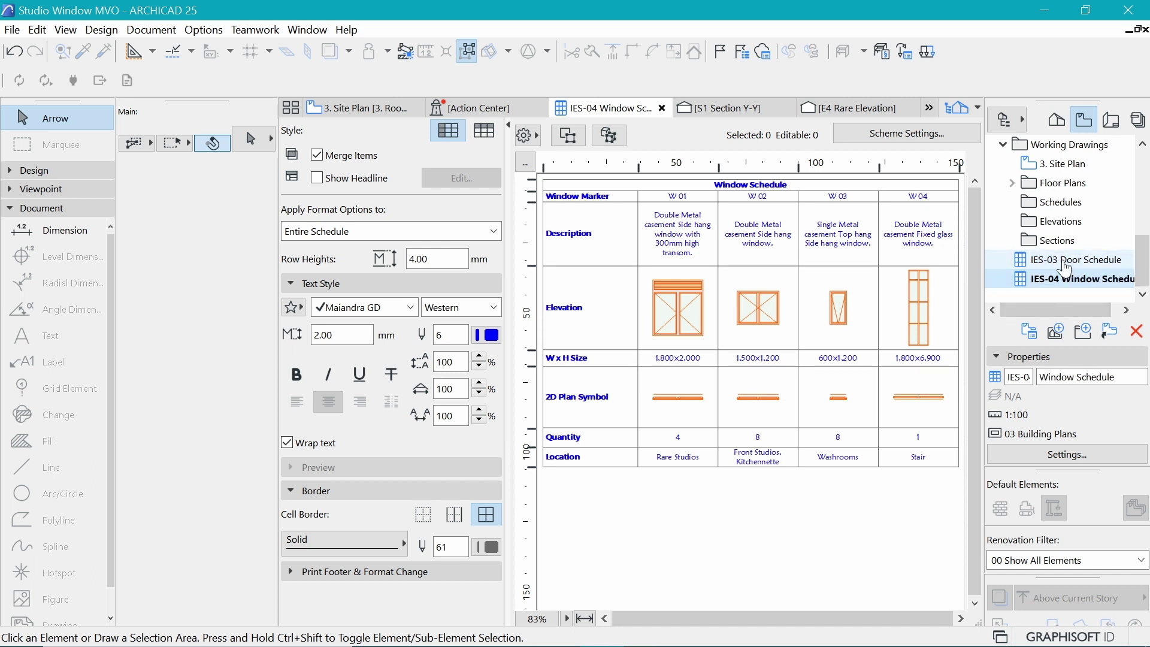
left_click(1049, 263, "shift")
left_click_drag(1049, 267, 1060, 204)
Drag the Elevations and Sections folders above Schedules.
scroll(1039, 274, "down", 1)
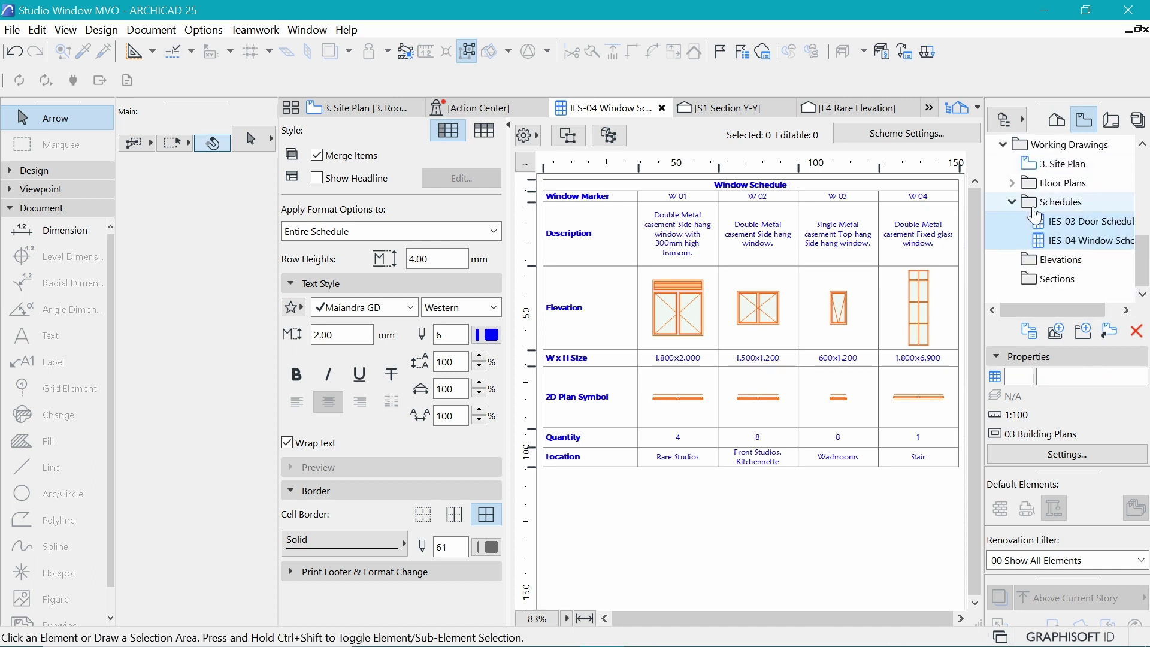
left_click(1060, 260)
left_click(1057, 279, "shift")
left_click_drag(1057, 270, 1080, 189)
scroll(1085, 209, "up", 3)
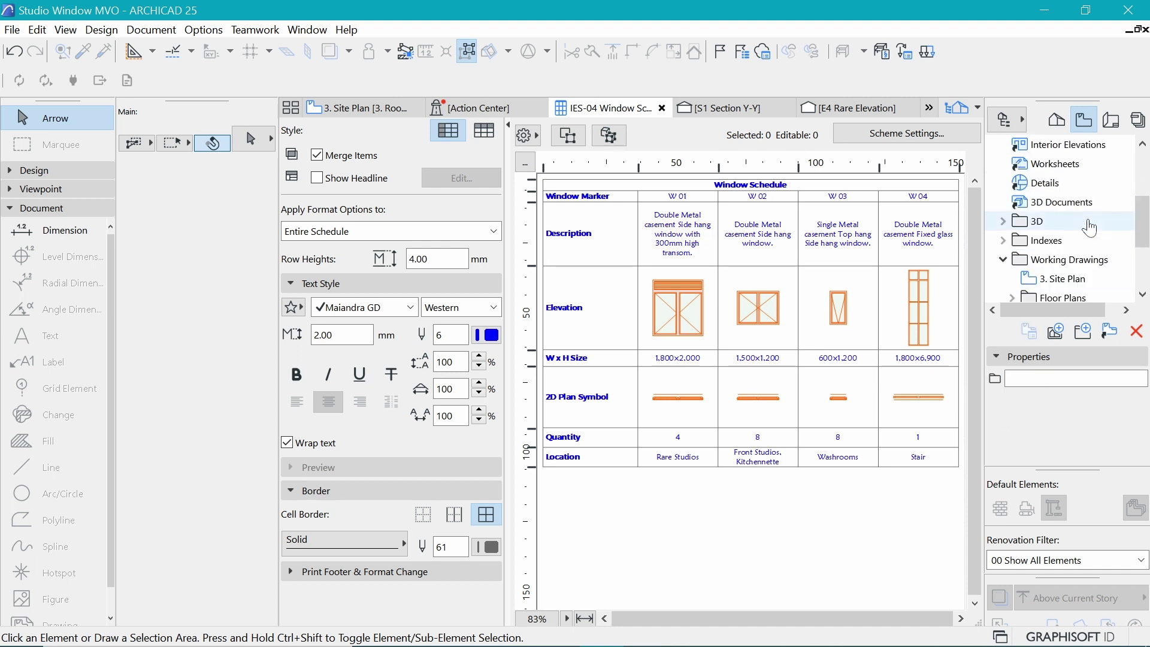
scroll(1053, 231, "down", 3)
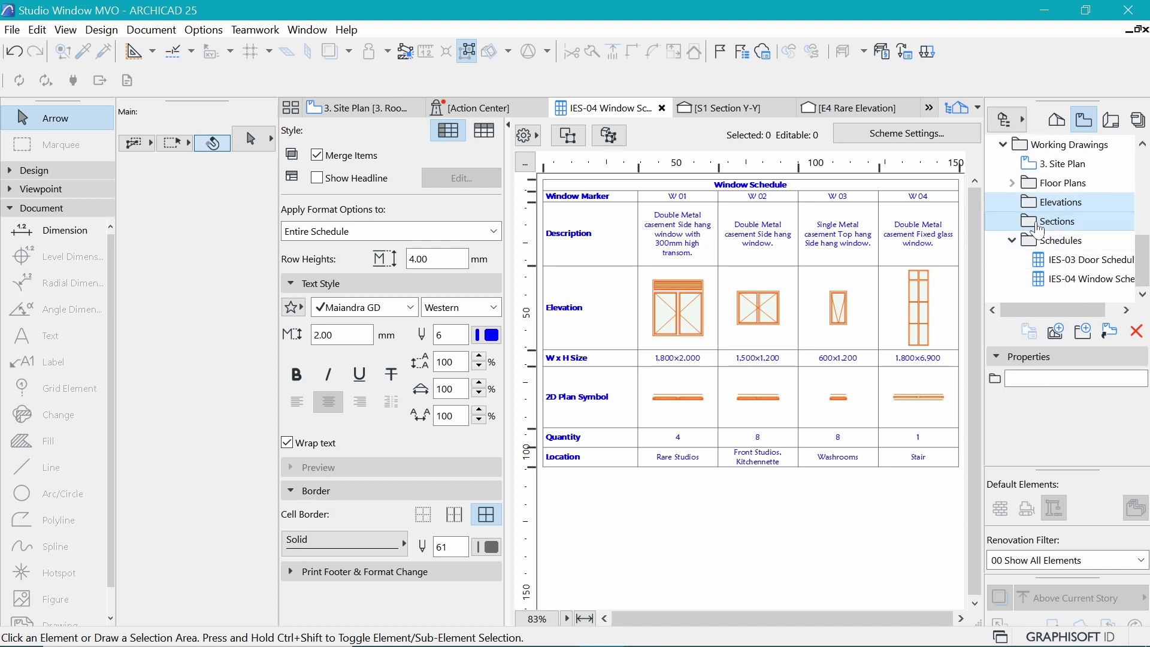
scroll(1053, 234, "up", 1)
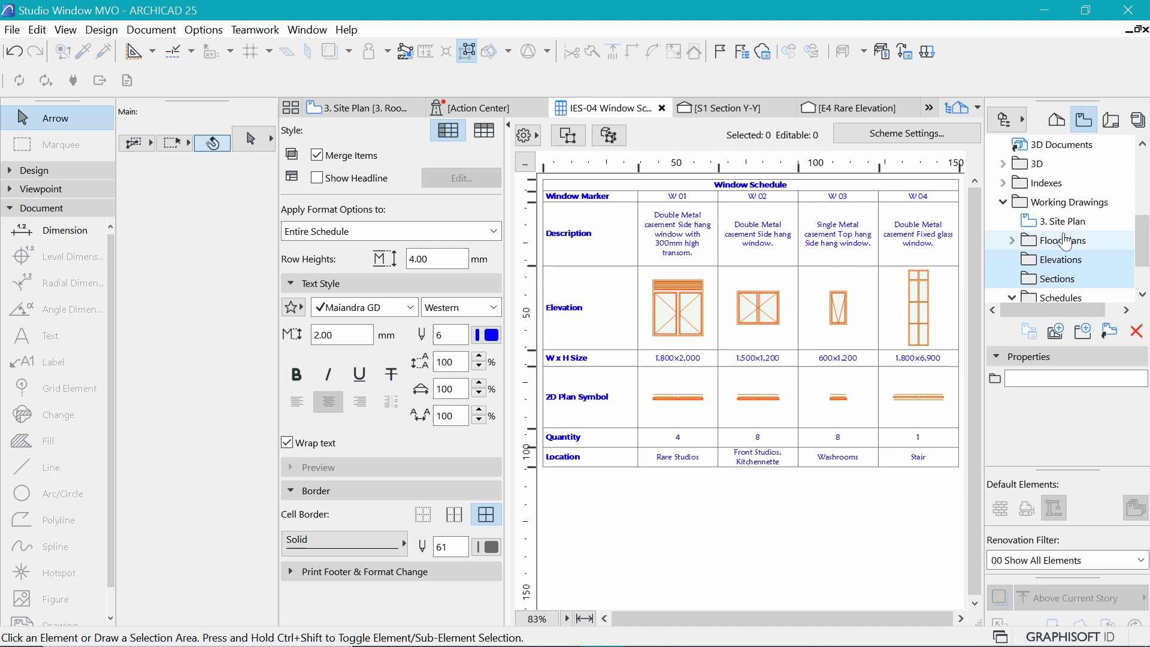
scroll(1053, 225, "down", 1)
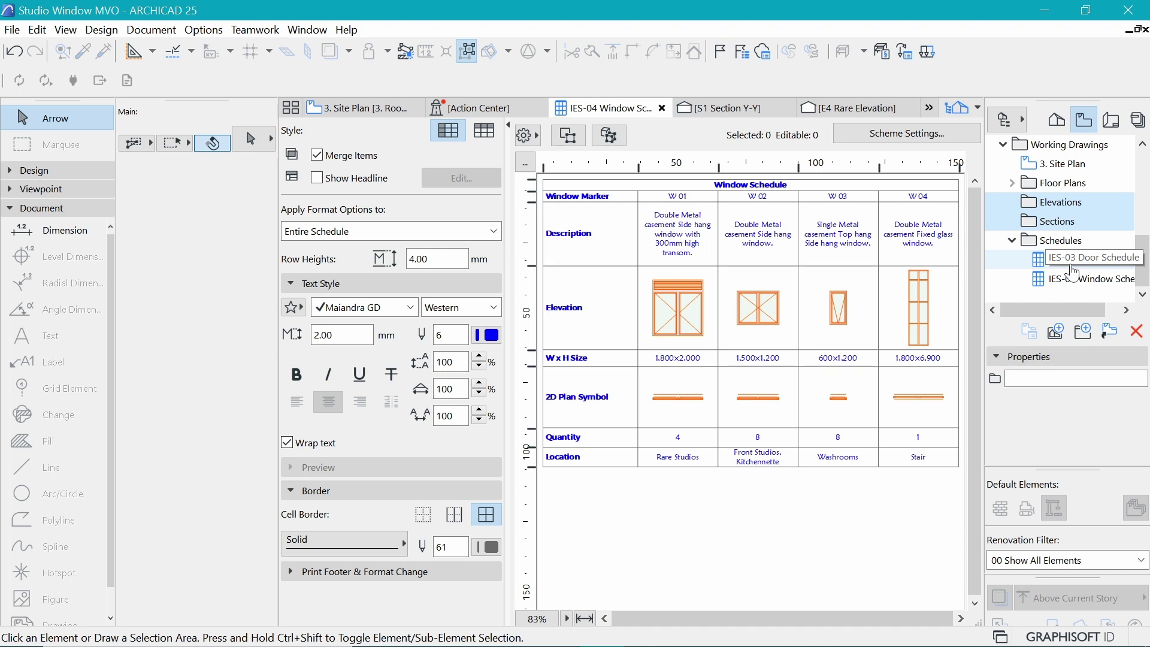
Check the Project Map and Layout Book, then return to the View Map.
left_click(1057, 119)
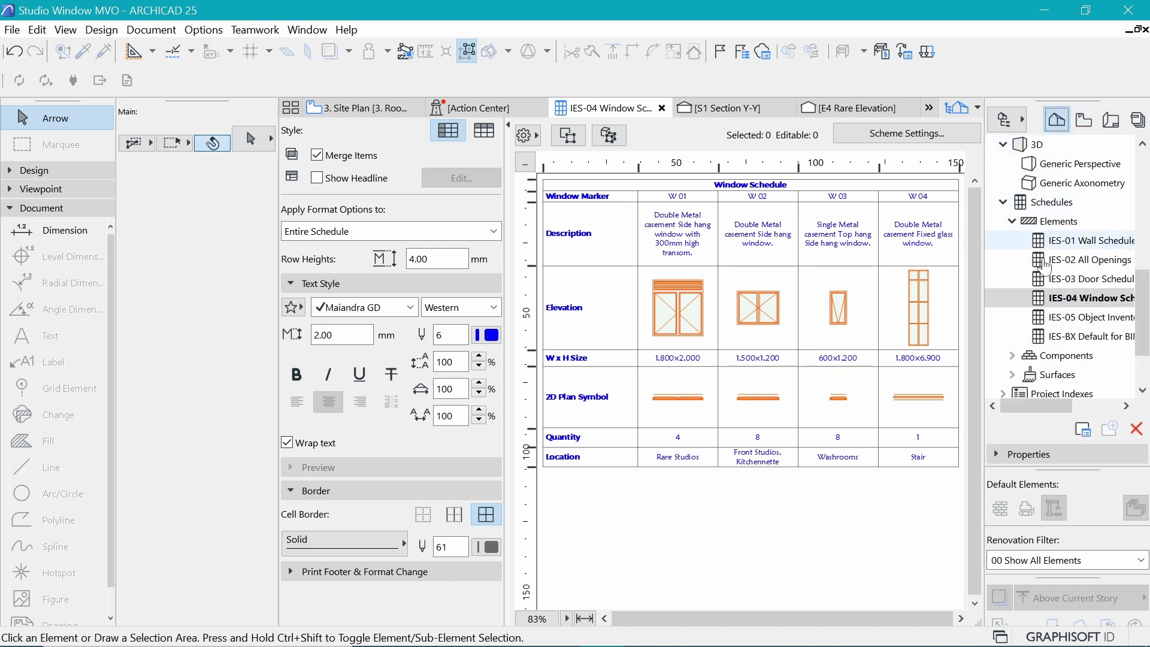
left_click(1078, 119)
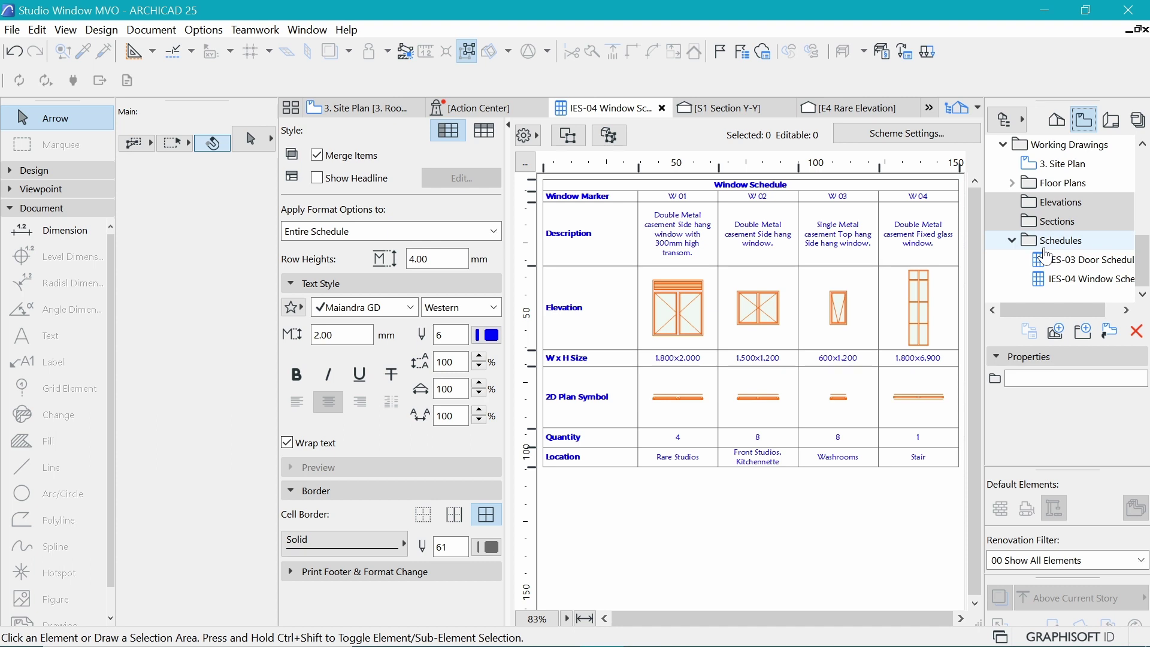
left_click(1110, 120)
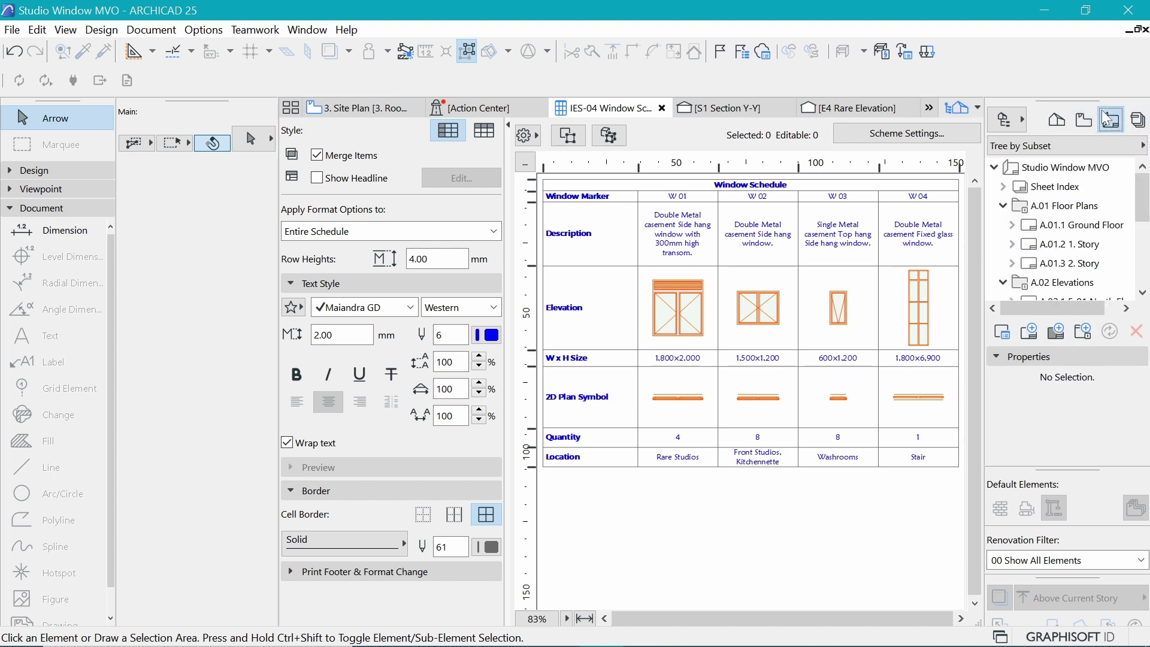
left_click(1085, 120)
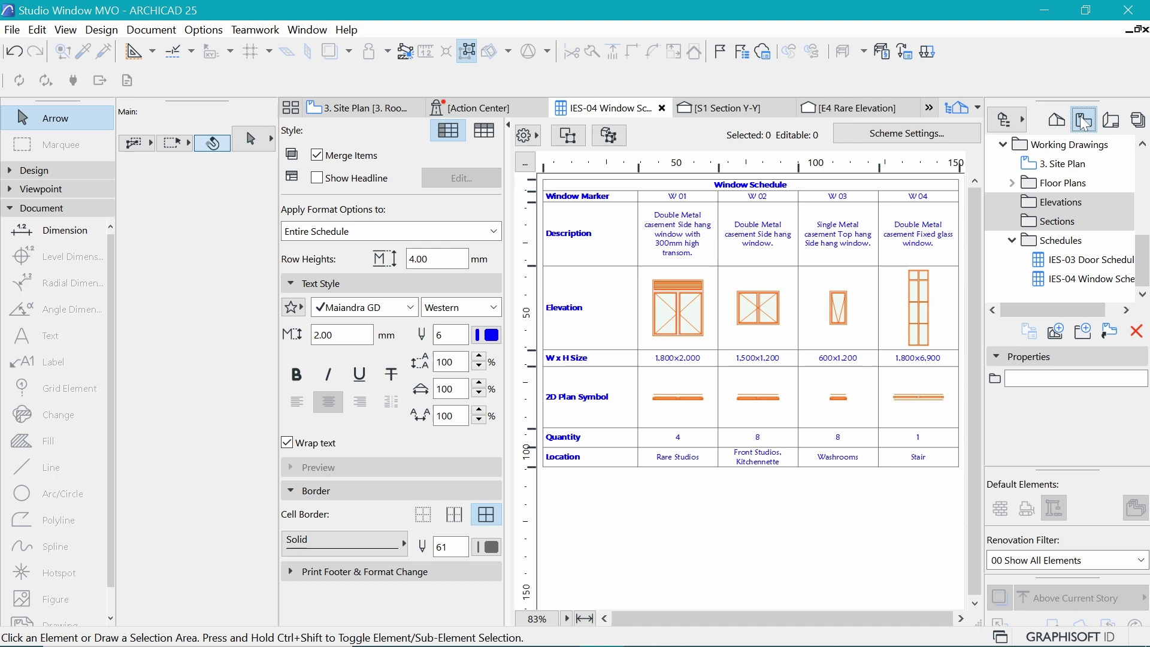